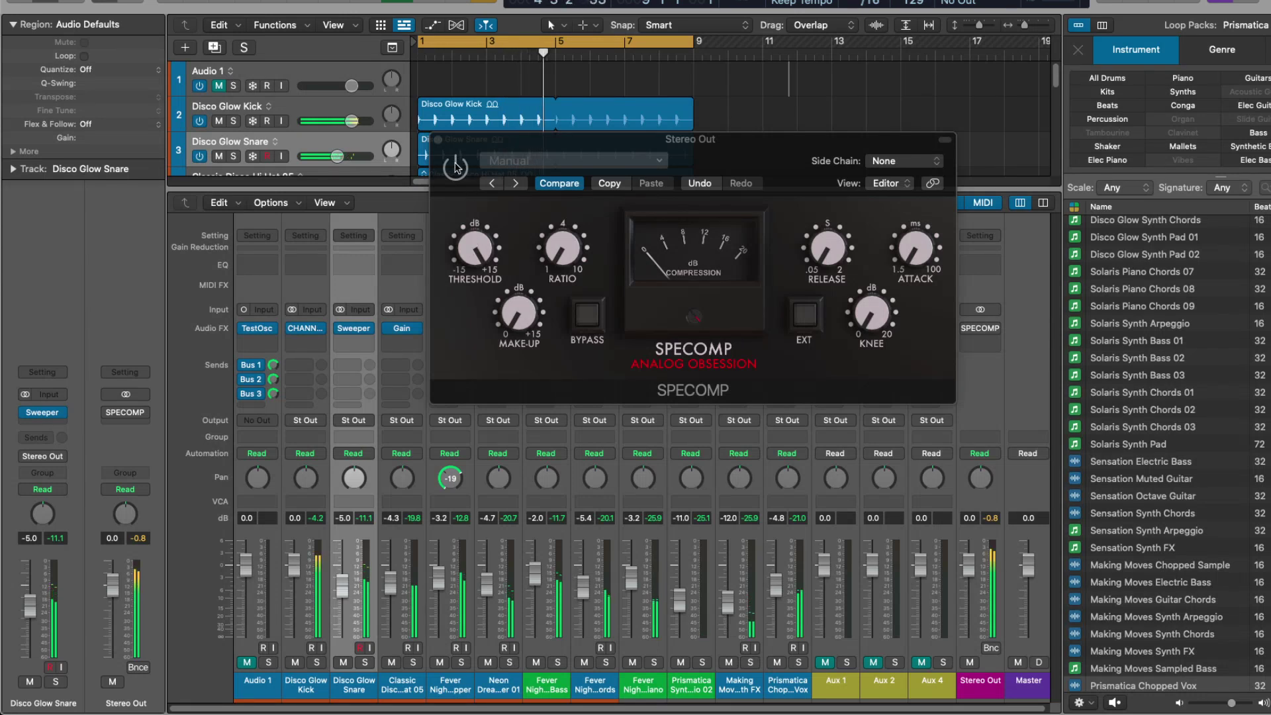
Enable the SPECOMP compressor on the Stereo Out and set its ratio to 1.3:1 and threshold to 3.1 dB
left_click(456, 168)
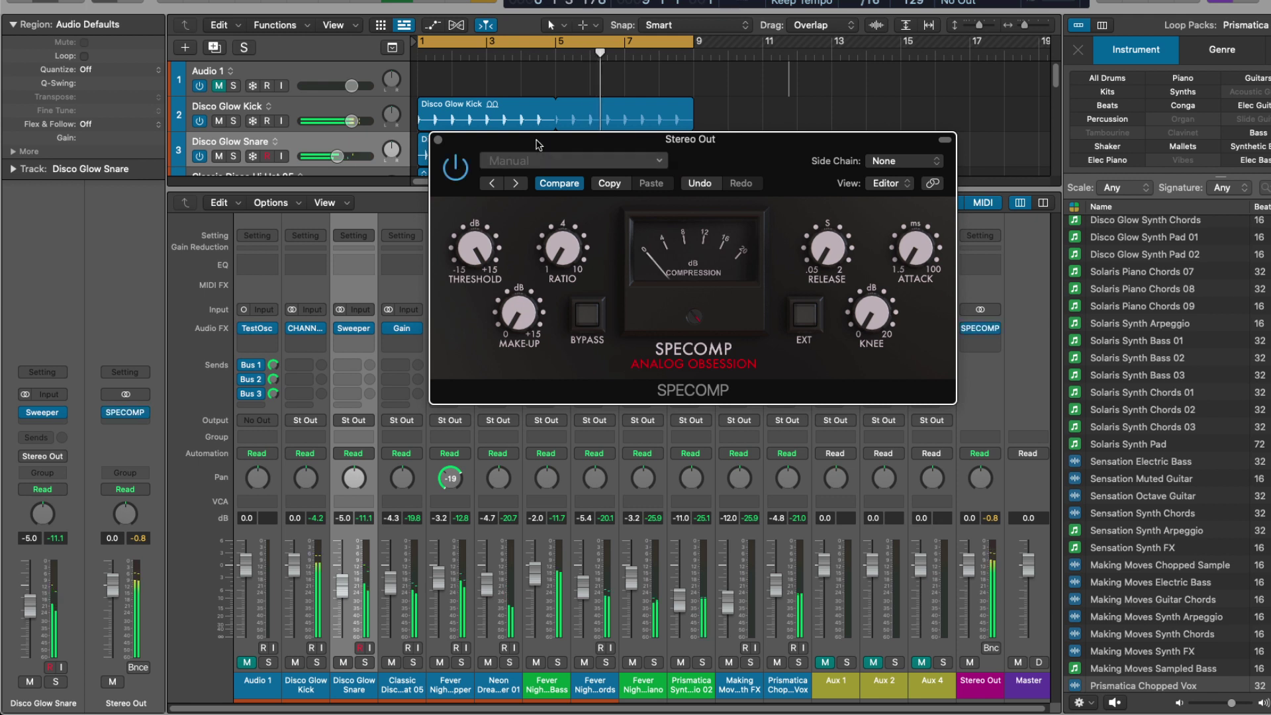
left_click_drag(548, 149, 518, 203)
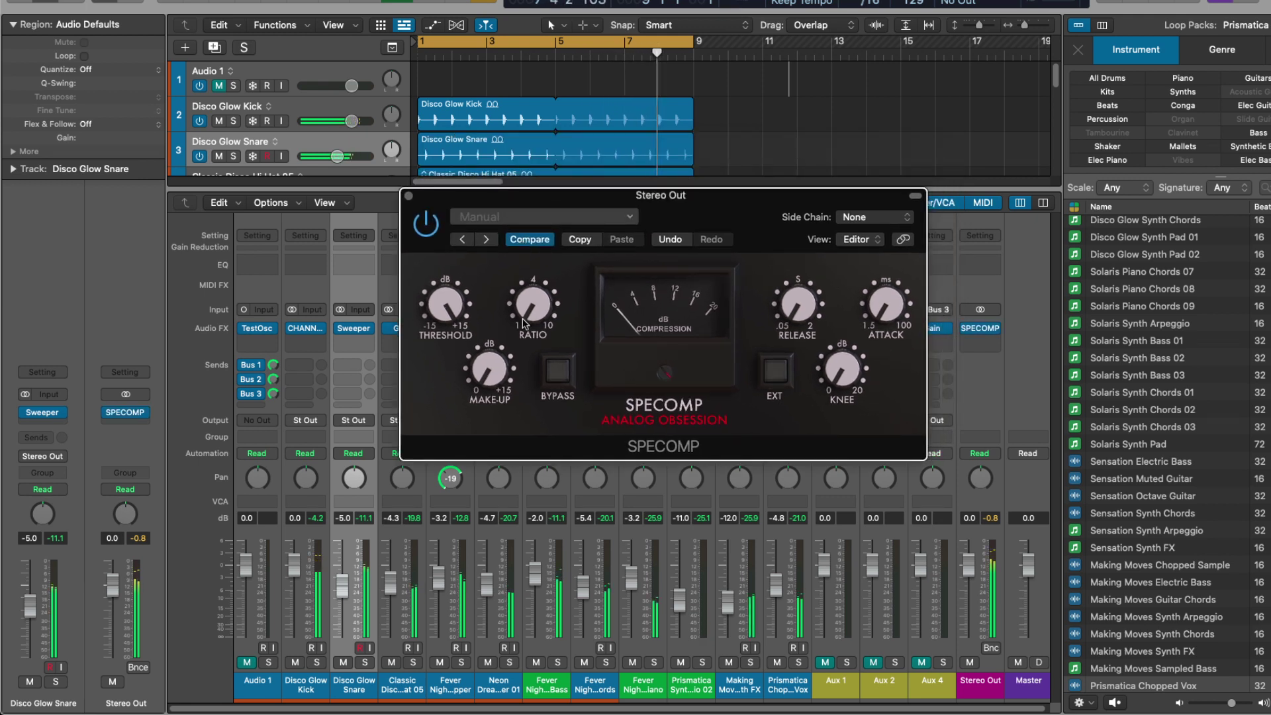
left_click_drag(454, 307, 454, 340)
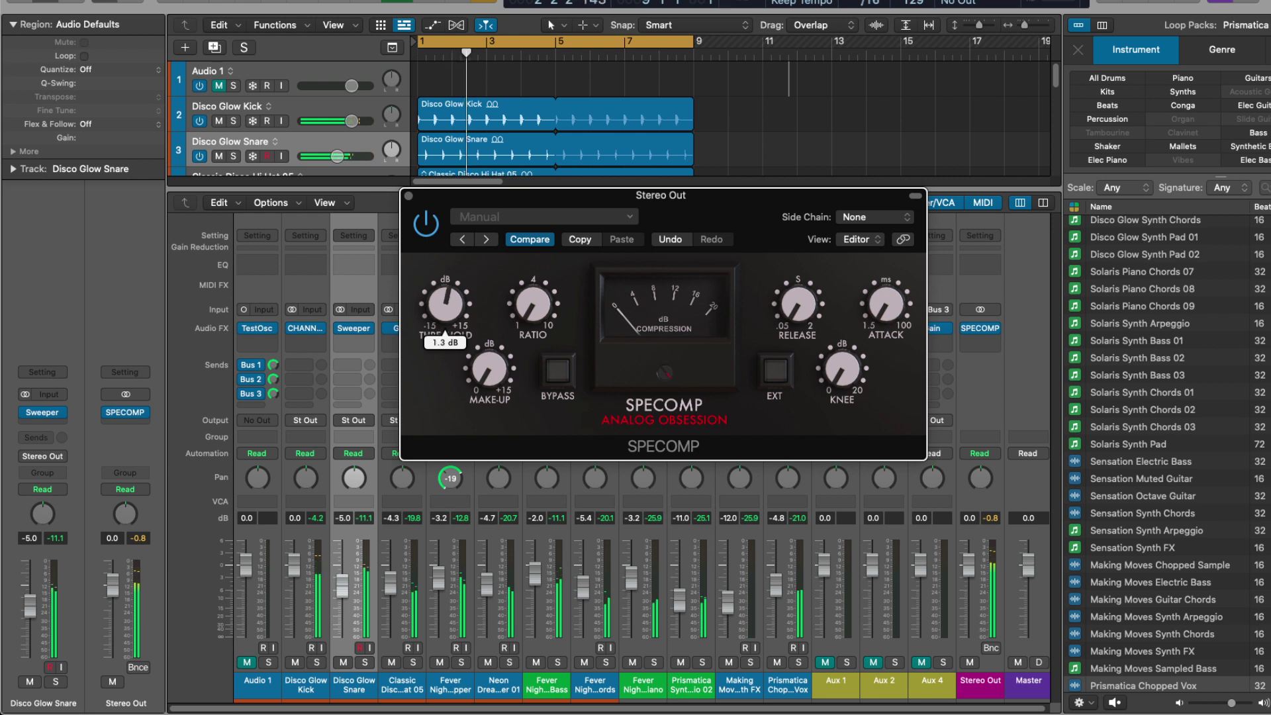
left_click_drag(455, 340, 454, 355)
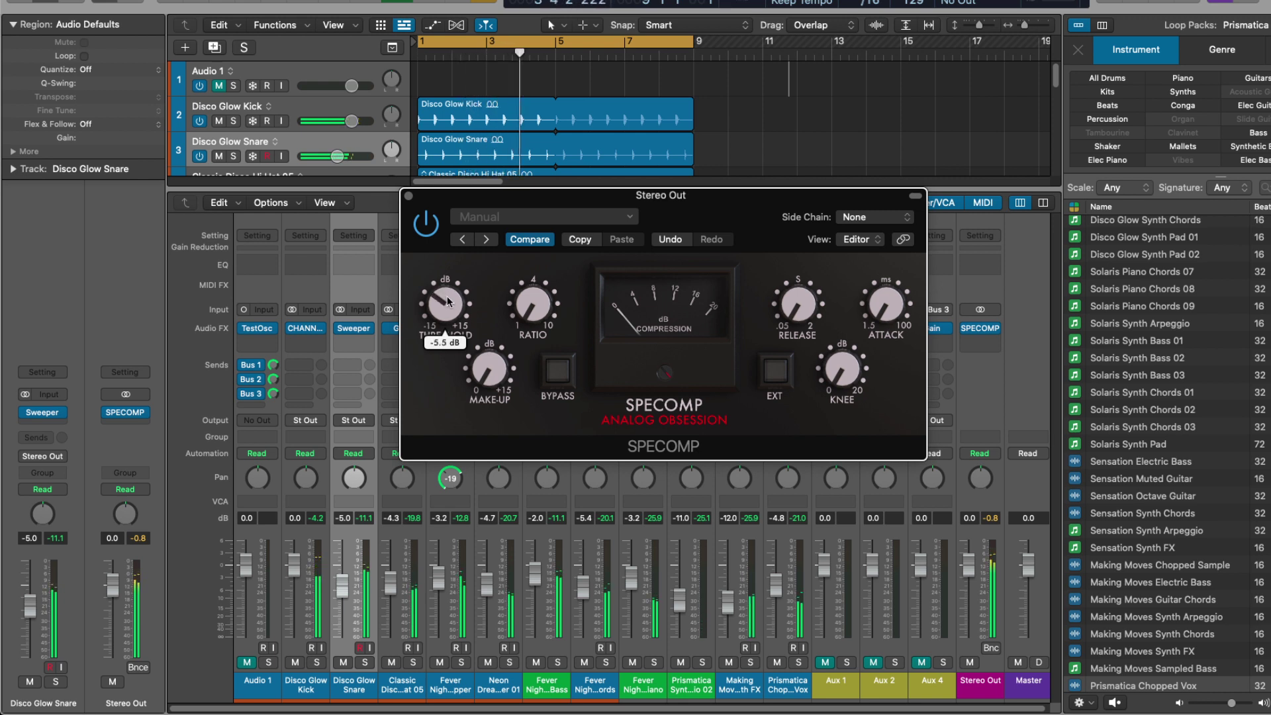
left_click_drag(543, 307, 543, 320)
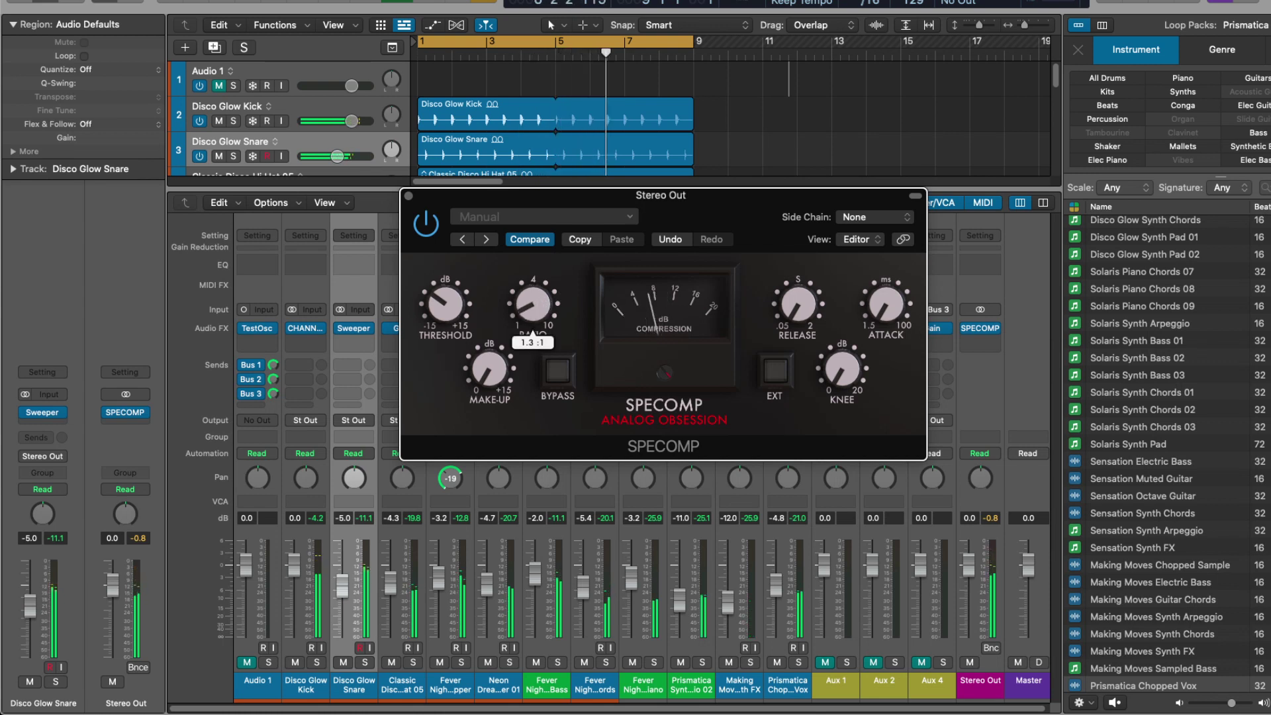
left_click_drag(448, 308, 449, 298)
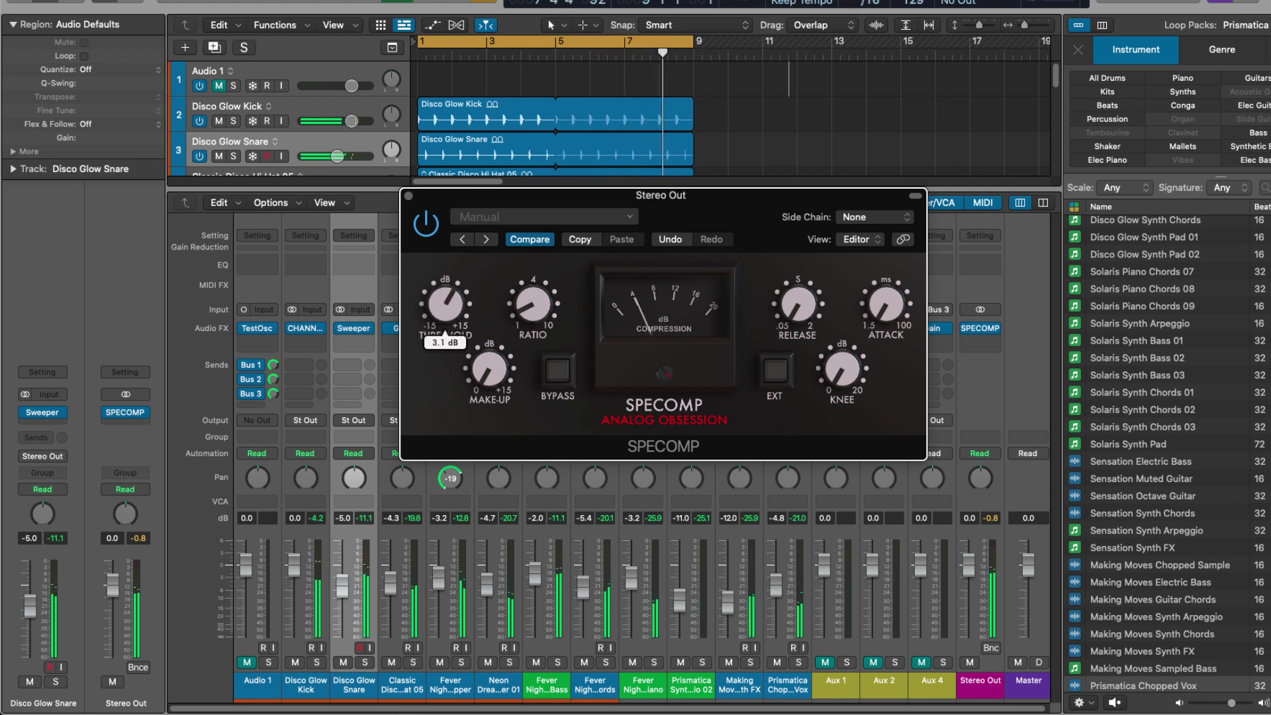
Add a little make-up gain in SPECOMP, lengthen the attack and raise the knee to about a quarter of its range
left_click_drag(485, 366, 486, 364)
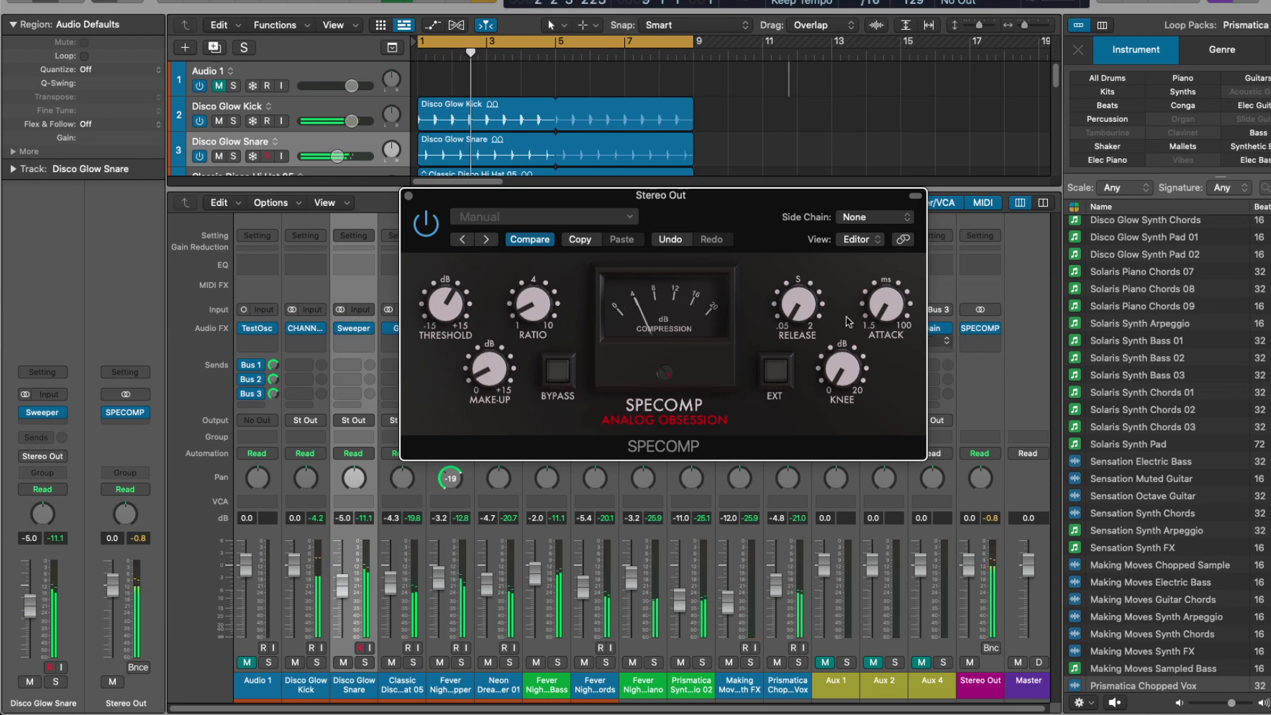
left_click_drag(886, 305, 886, 307)
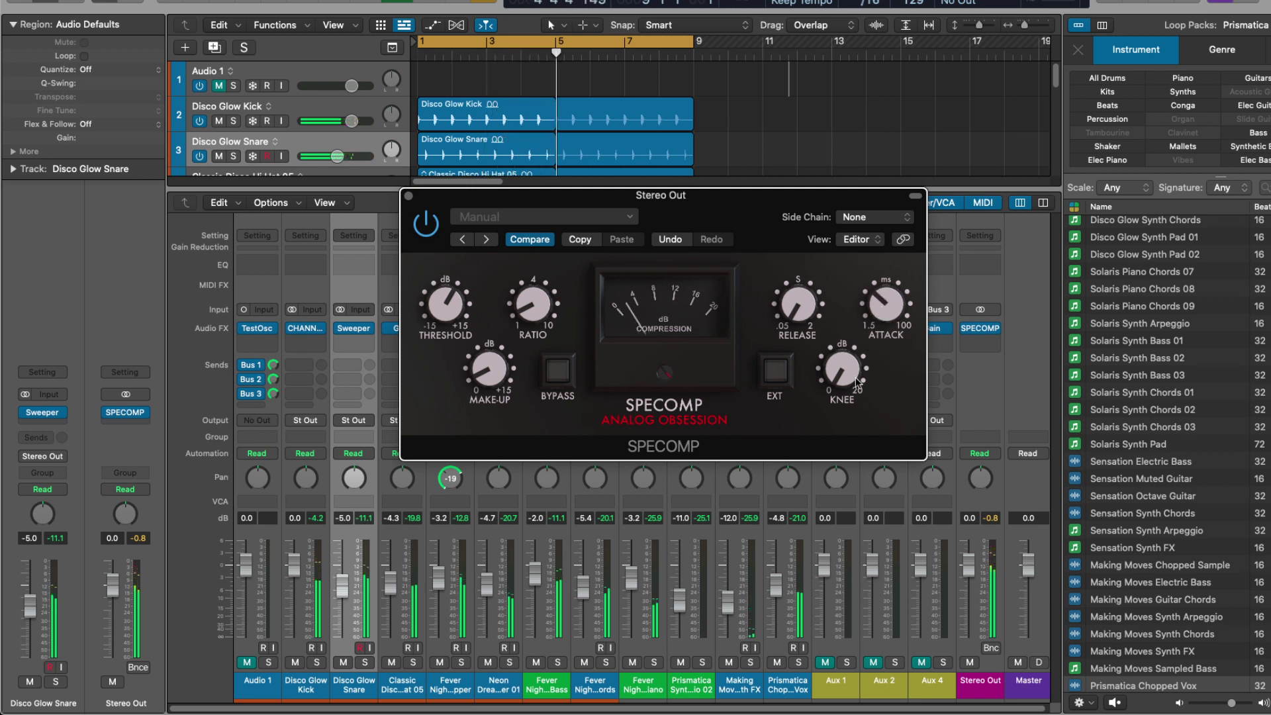
left_click_drag(847, 373, 847, 339)
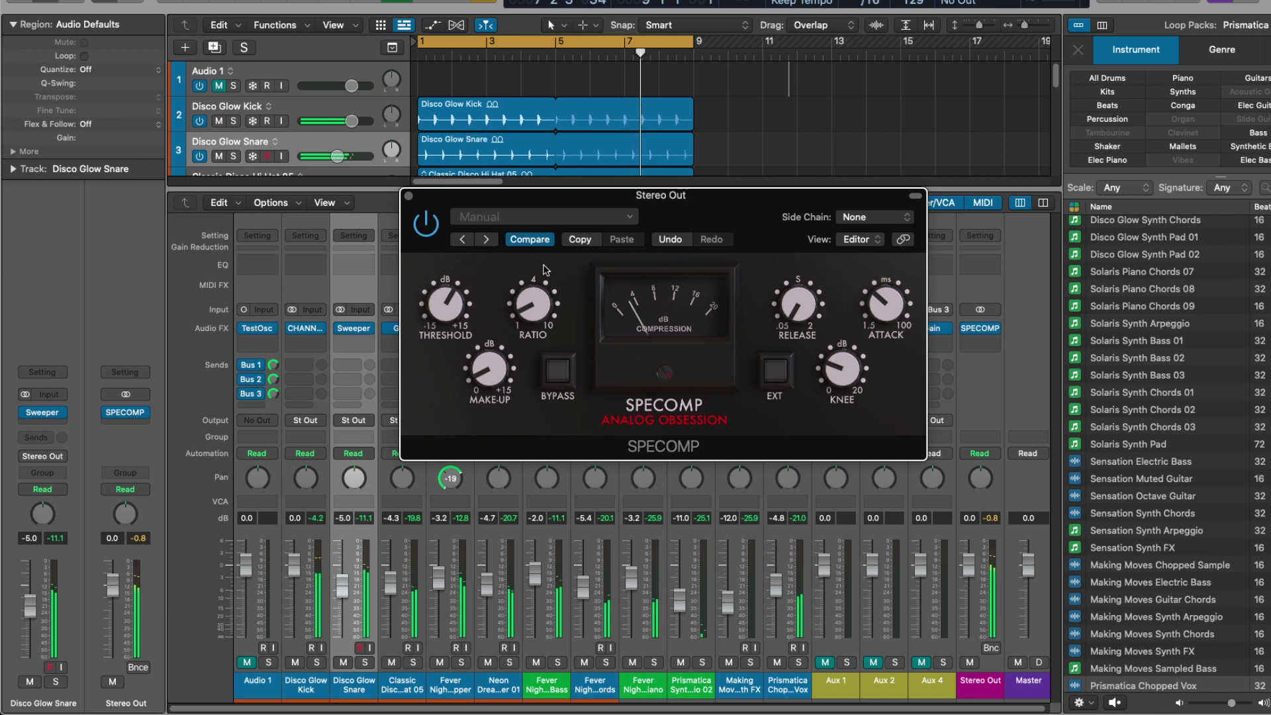
Bypass SPECOMP for comparison, solo the drum tracks from Disco Glow Kick through Neon Dreamer, and re-enable the compressor
left_click(427, 224)
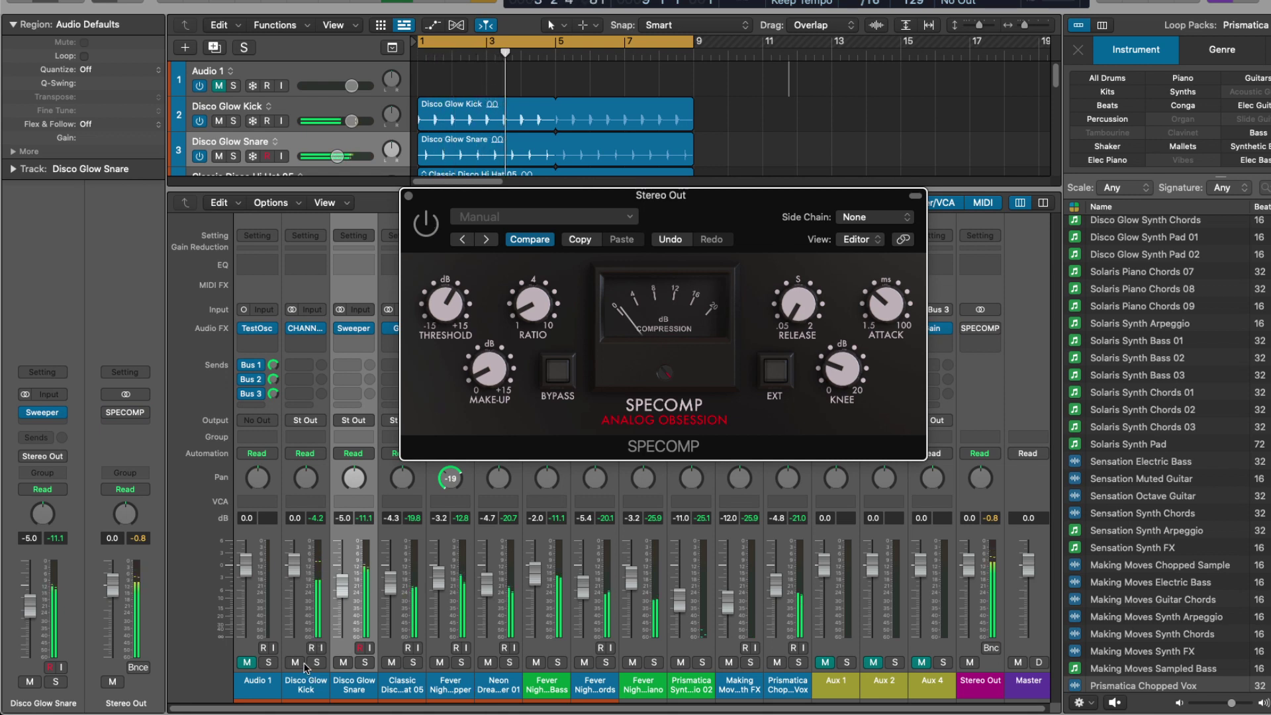
mouse_move(317, 665)
left_mouse_down()
mouse_move(509, 663)
mouse_move(478, 661)
left_mouse_up()
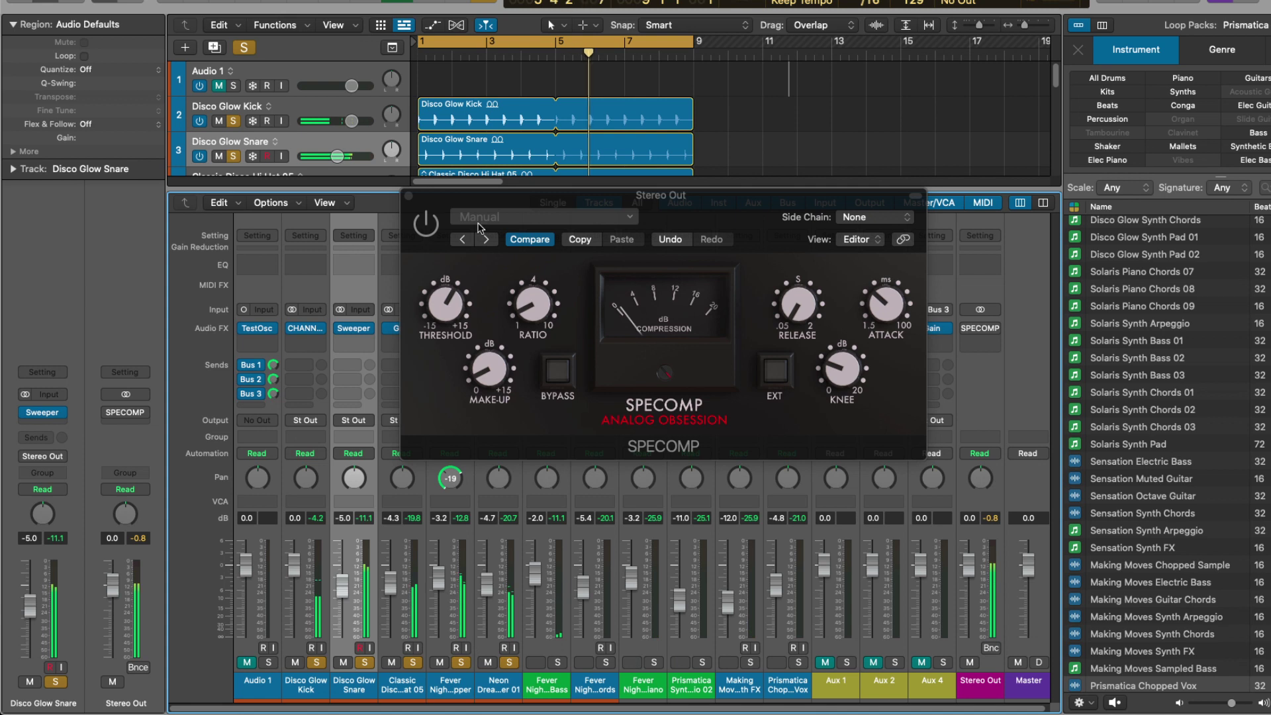
left_click(422, 223)
Raise SPECOMP's ratio to just past 4:1, raise its threshold, add slight make-up gain and lengthen the attack to mid-range
left_click_drag(532, 323, 532, 324)
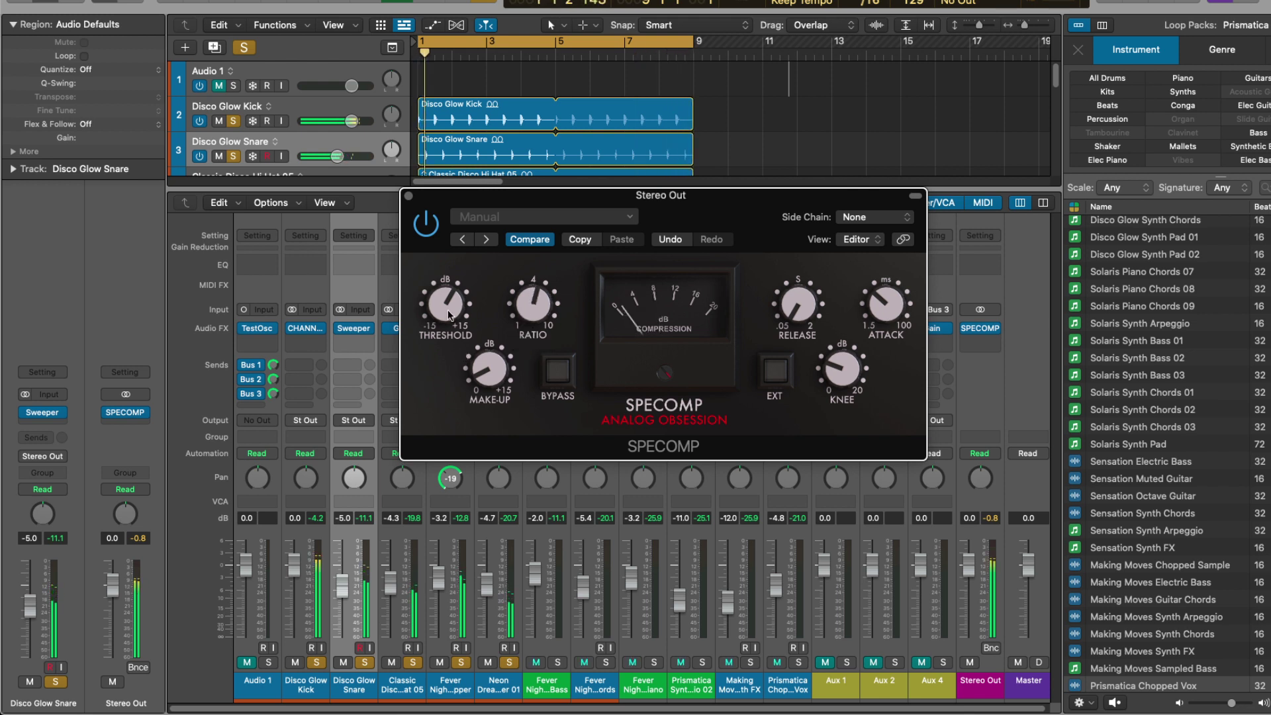
mouse_move(448, 316)
left_mouse_down()
mouse_move(446, 342)
mouse_move(445, 321)
left_mouse_up()
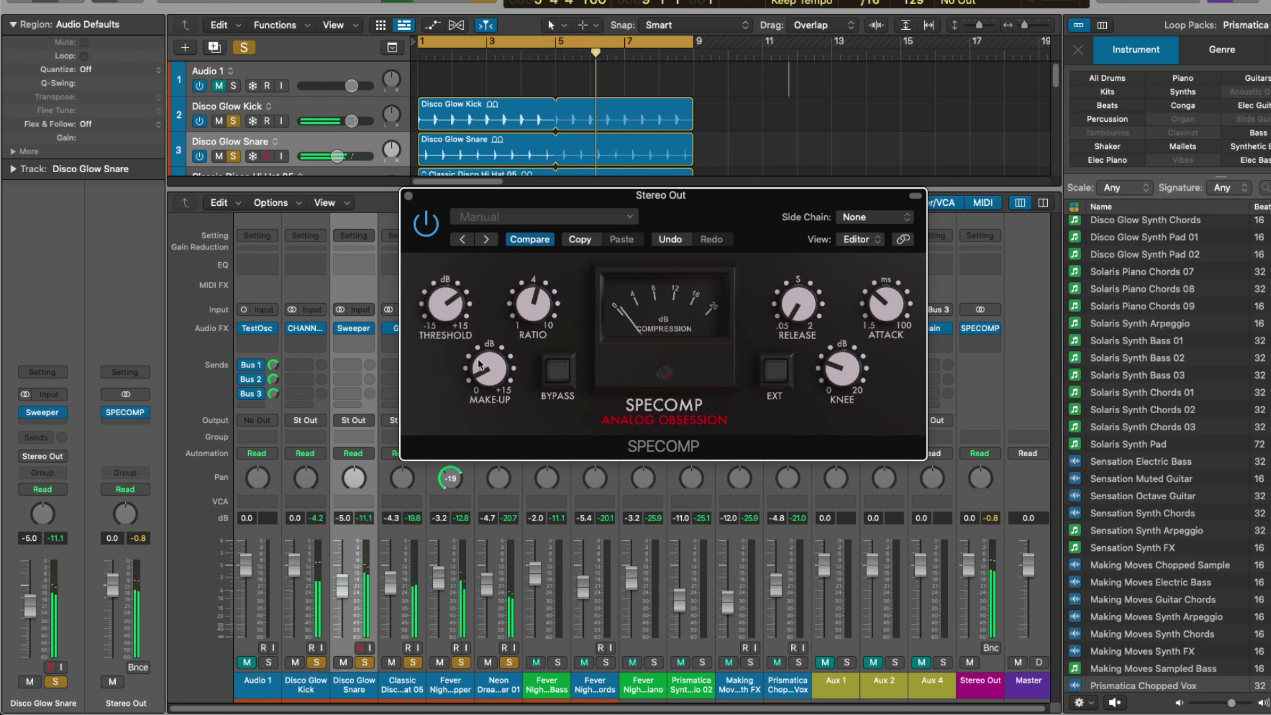
left_click_drag(485, 368, 490, 375)
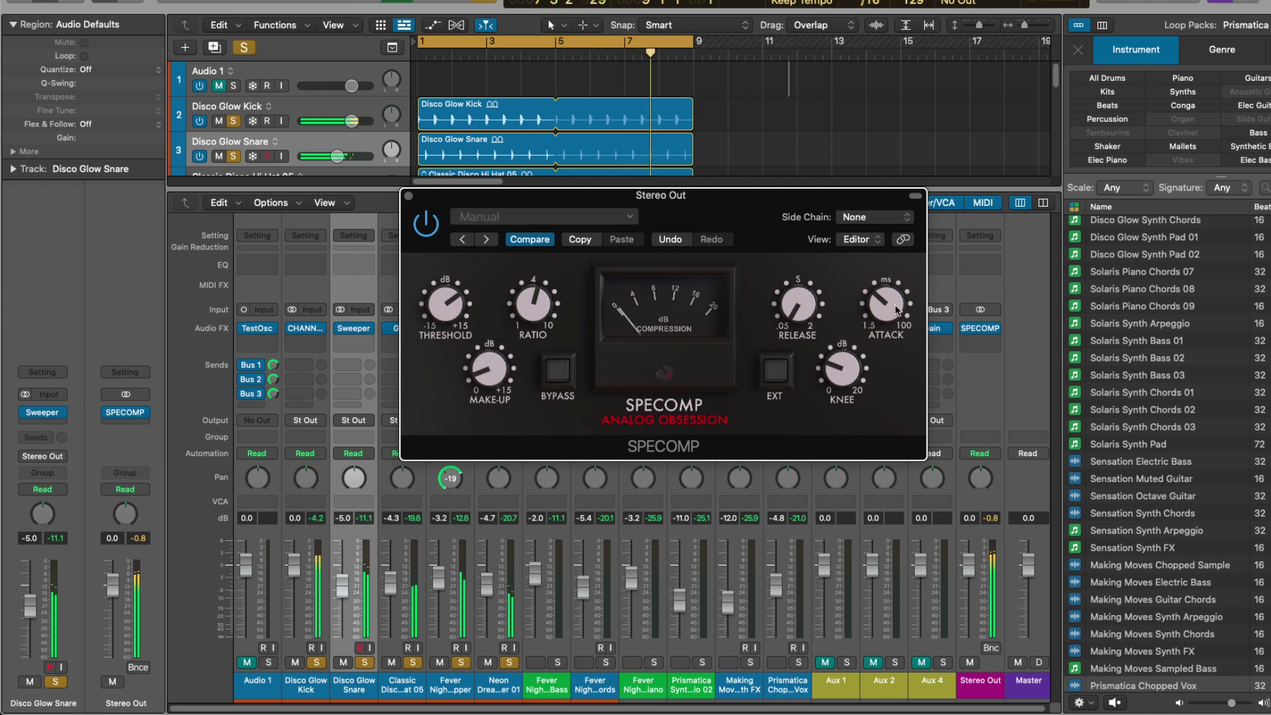
left_click_drag(886, 305, 886, 292)
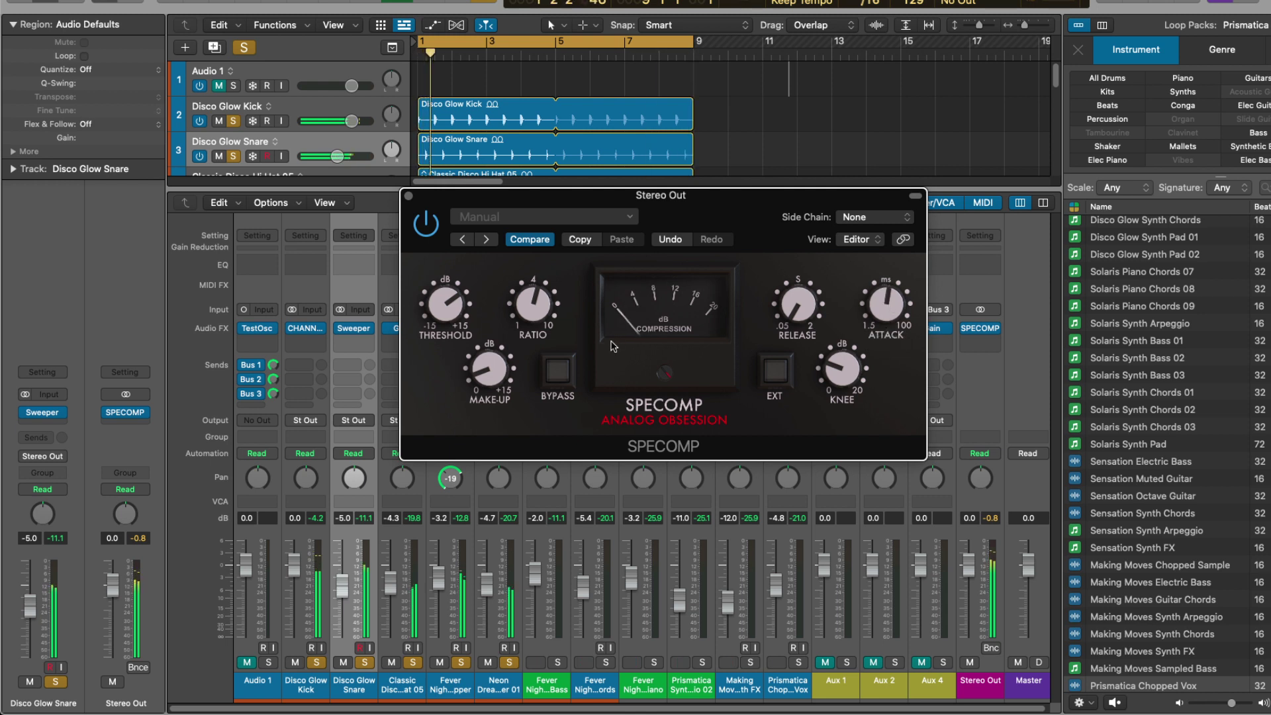
Adjust the Disco Glow Kick channel-strip plug-in's compressor with threshold 2.8 dB and release 698 ms, and close its window
mouse_move(307, 329)
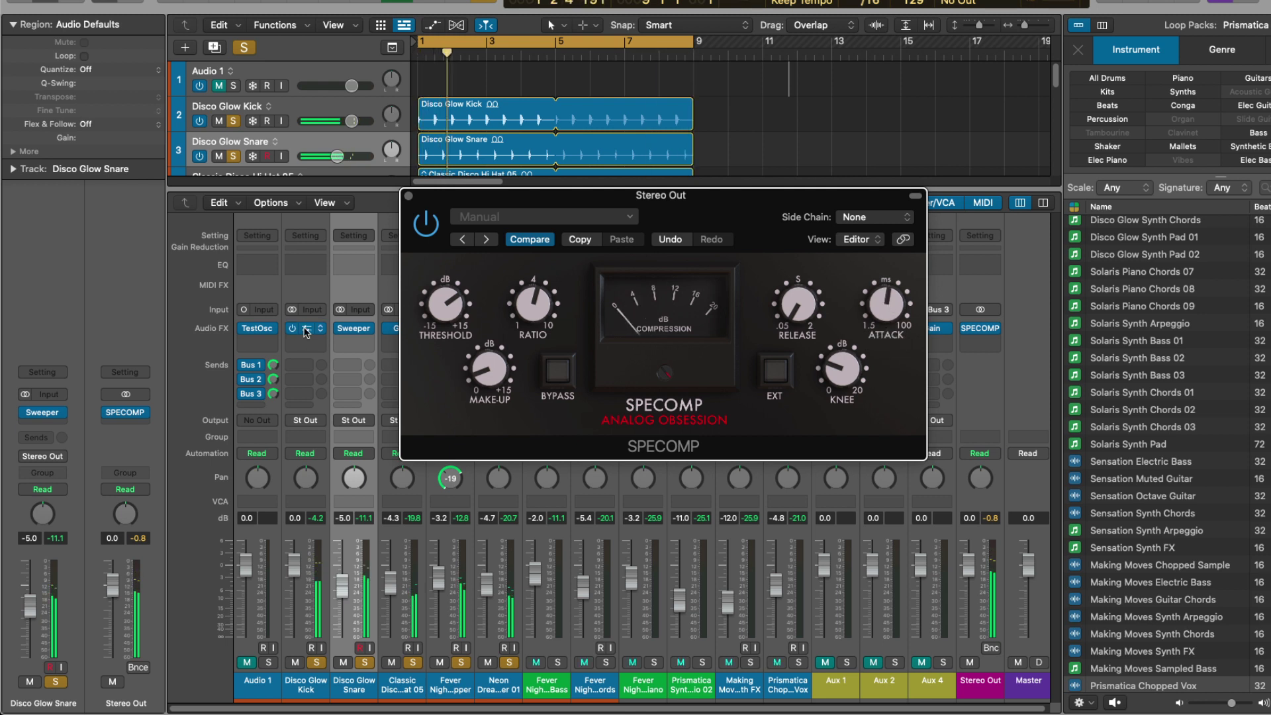
left_click(349, 455)
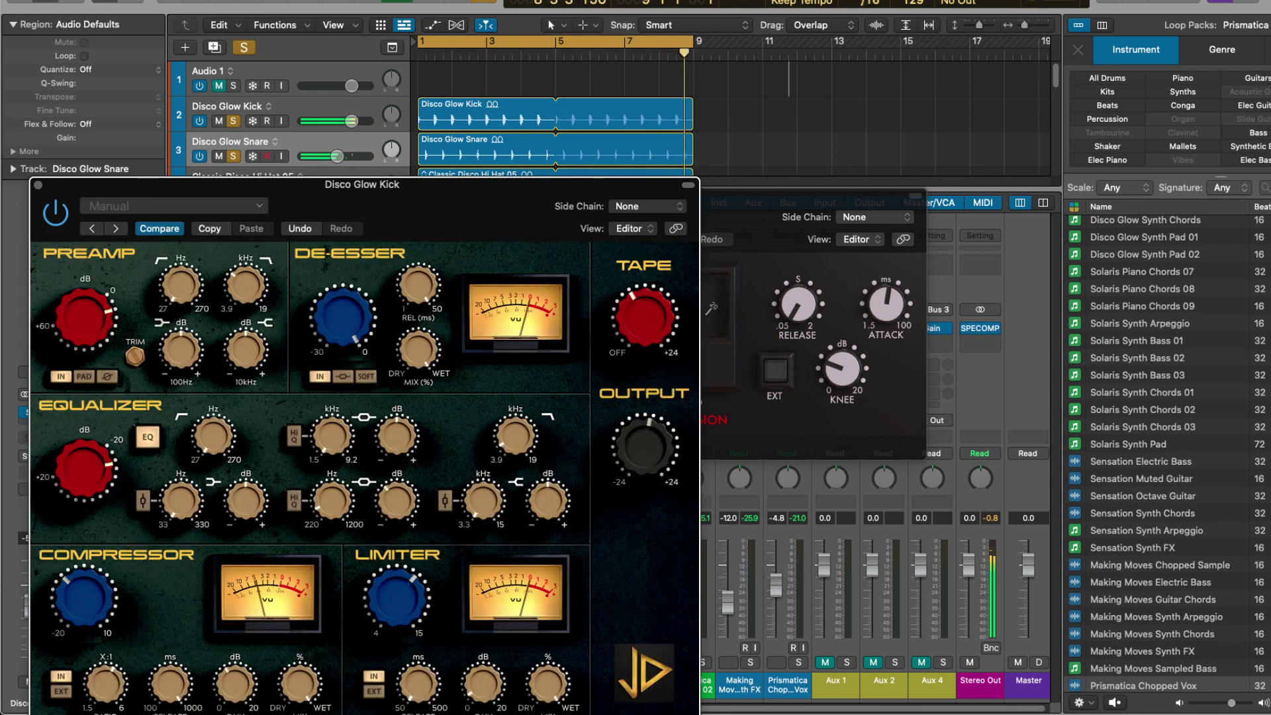
left_click_drag(84, 596, 84, 524)
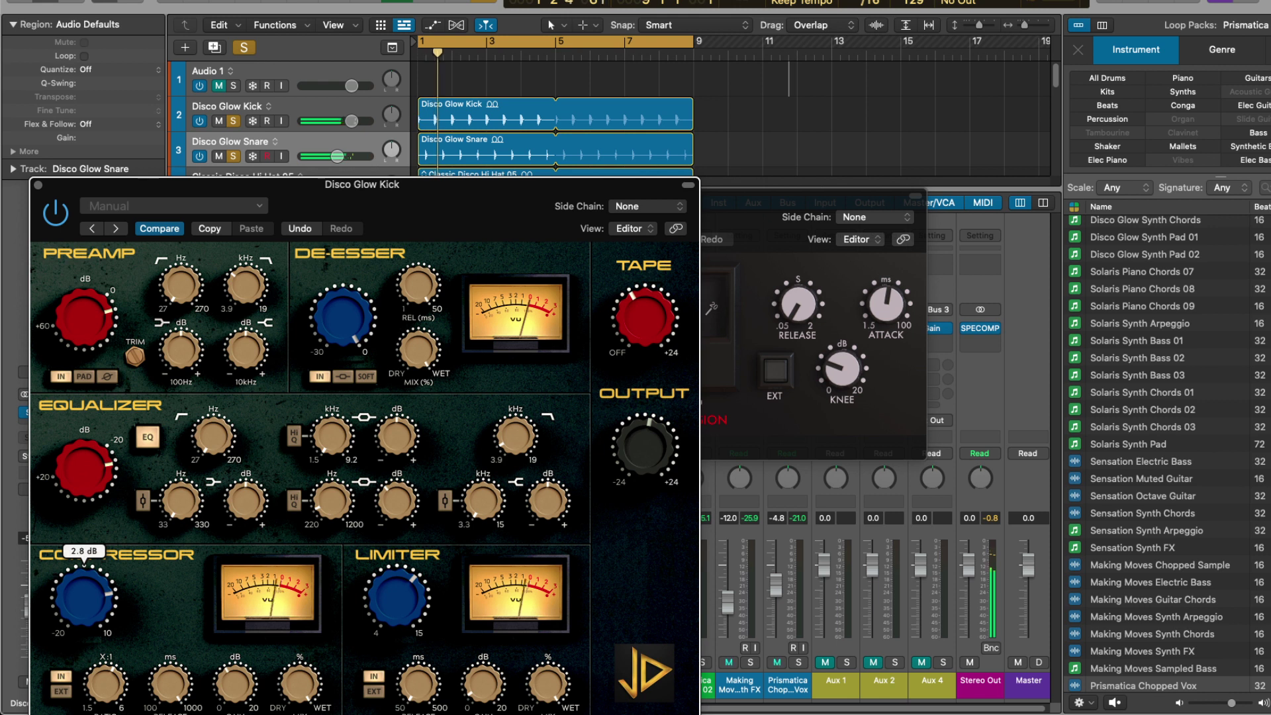
left_click_drag(235, 682, 251, 714)
left_click_drag(170, 685, 168, 670)
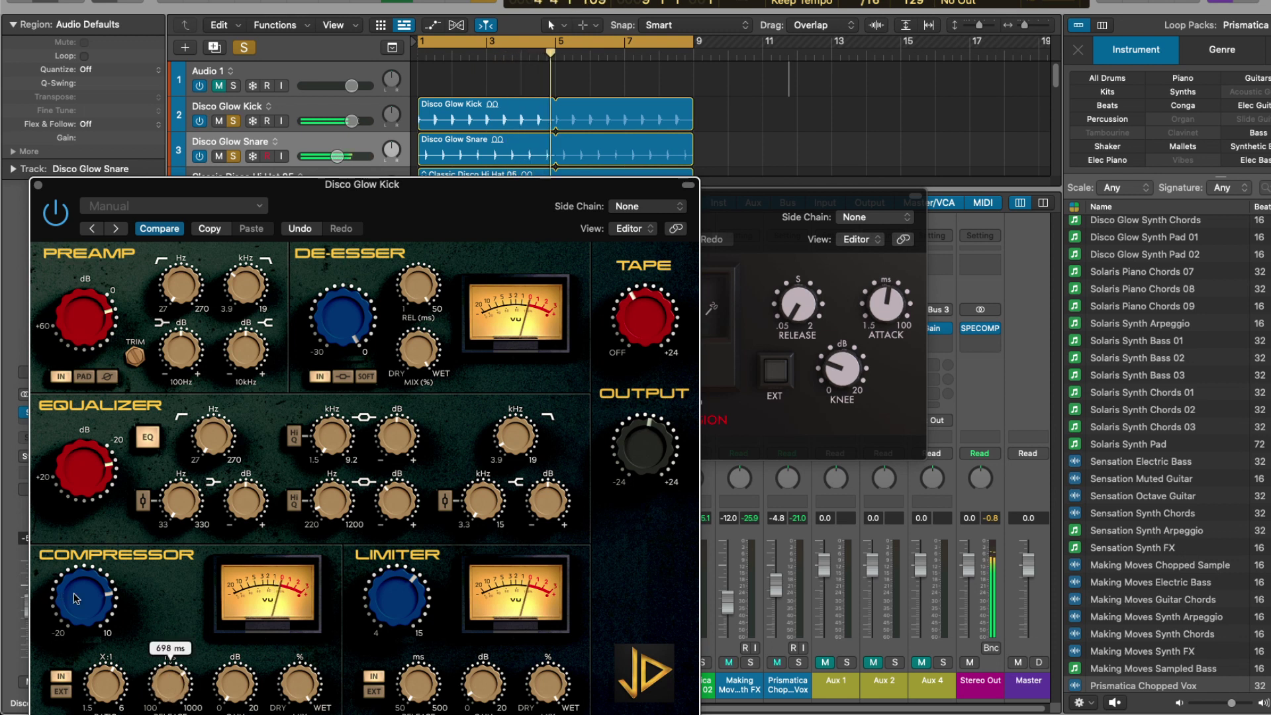
left_click_drag(77, 601, 76, 602)
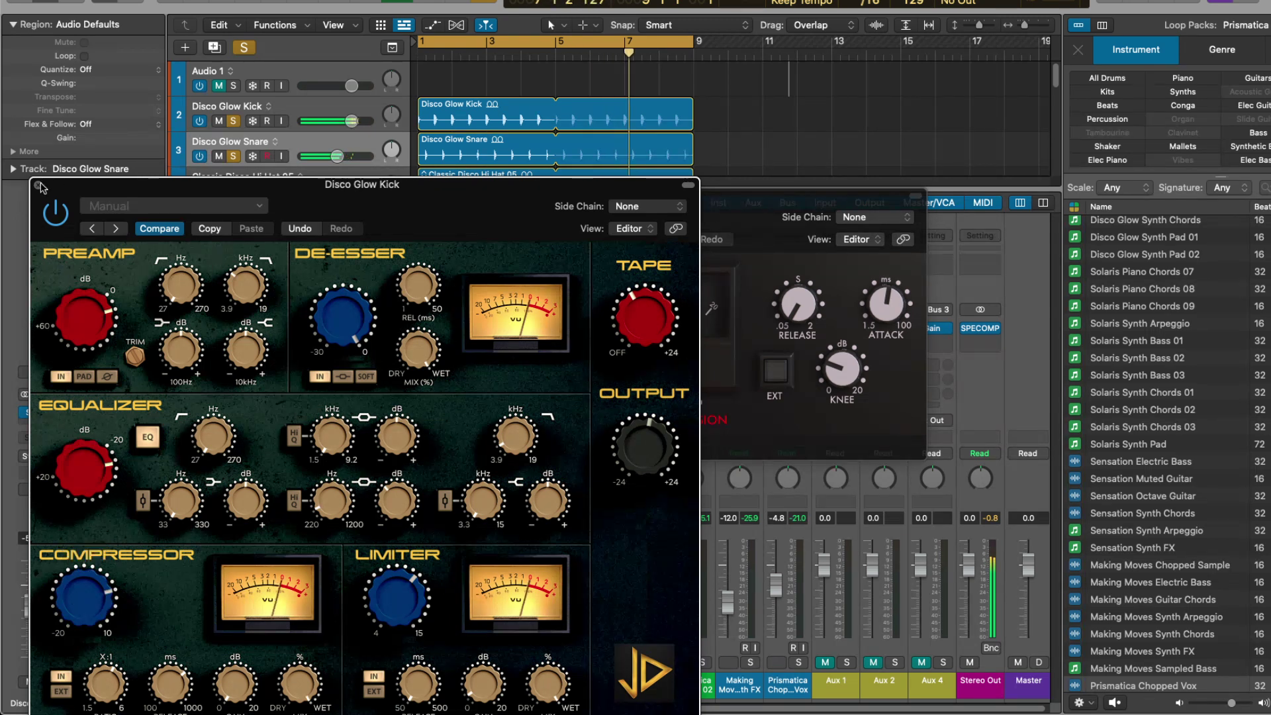
key("super+w")
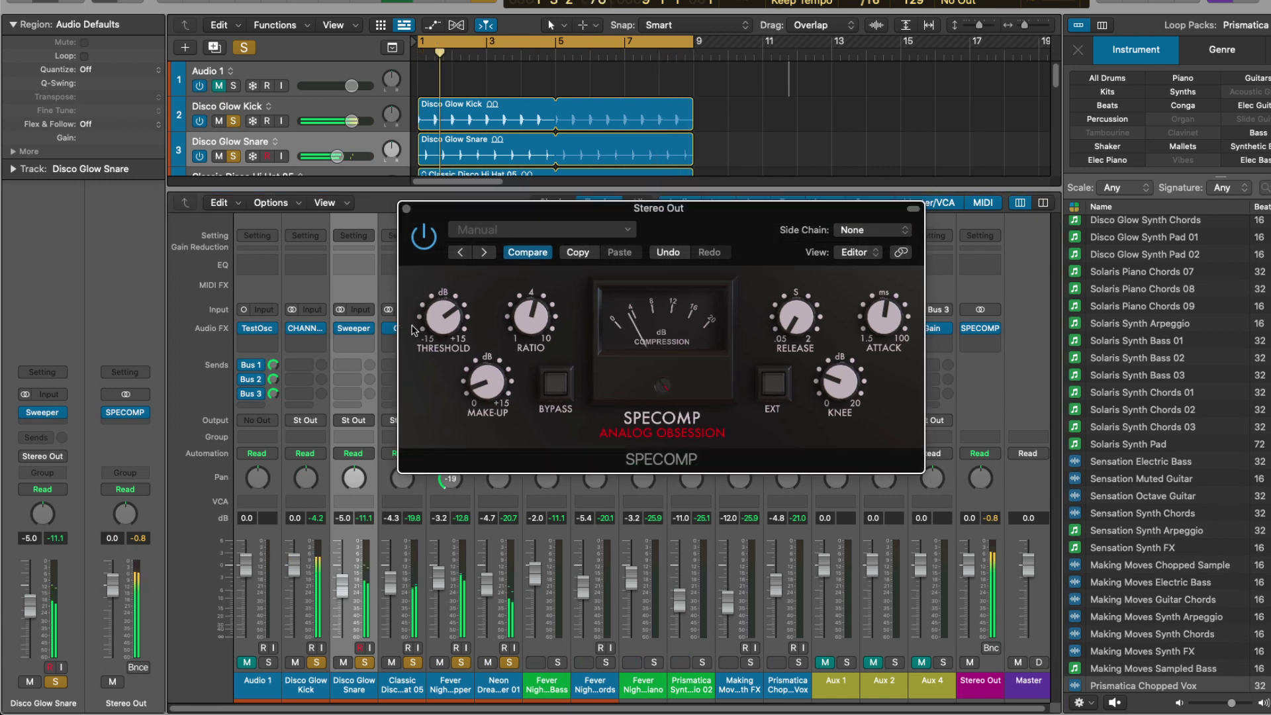
Lower SPECOMP's threshold, raise its make-up gain and slightly lengthen the release
left_click_drag(468, 330, 492, 360)
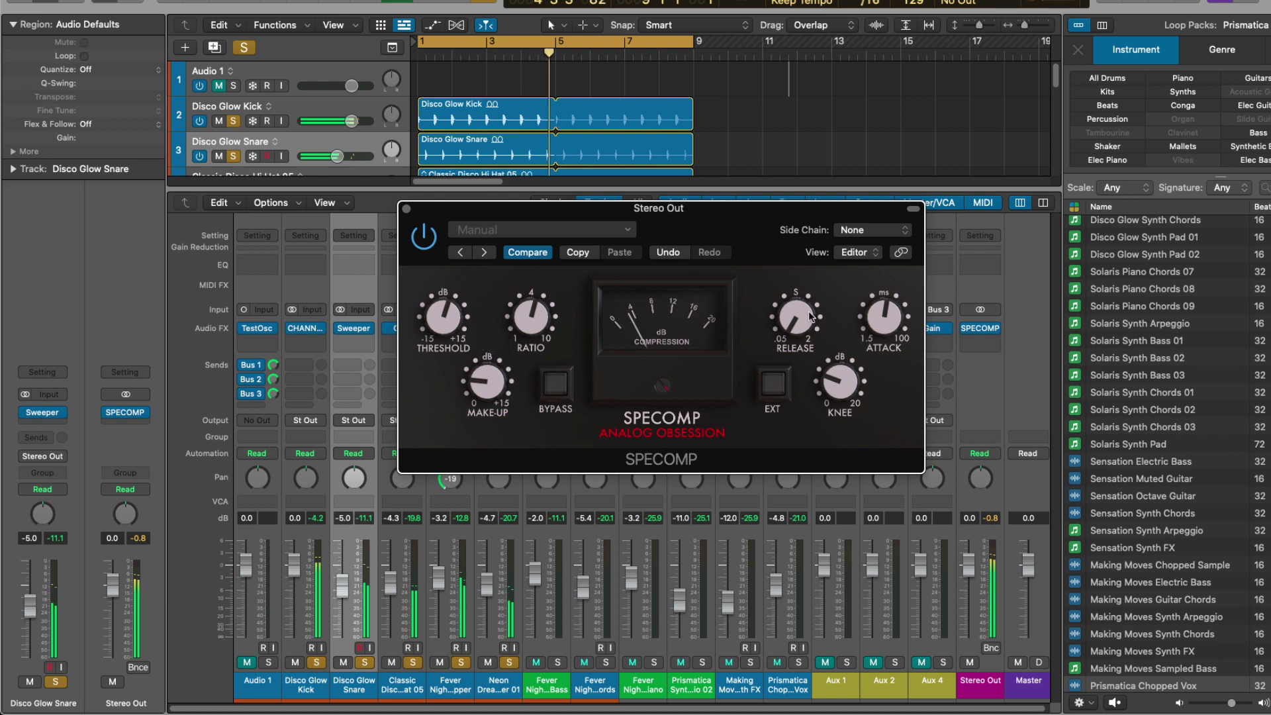
left_click_drag(807, 316, 807, 351)
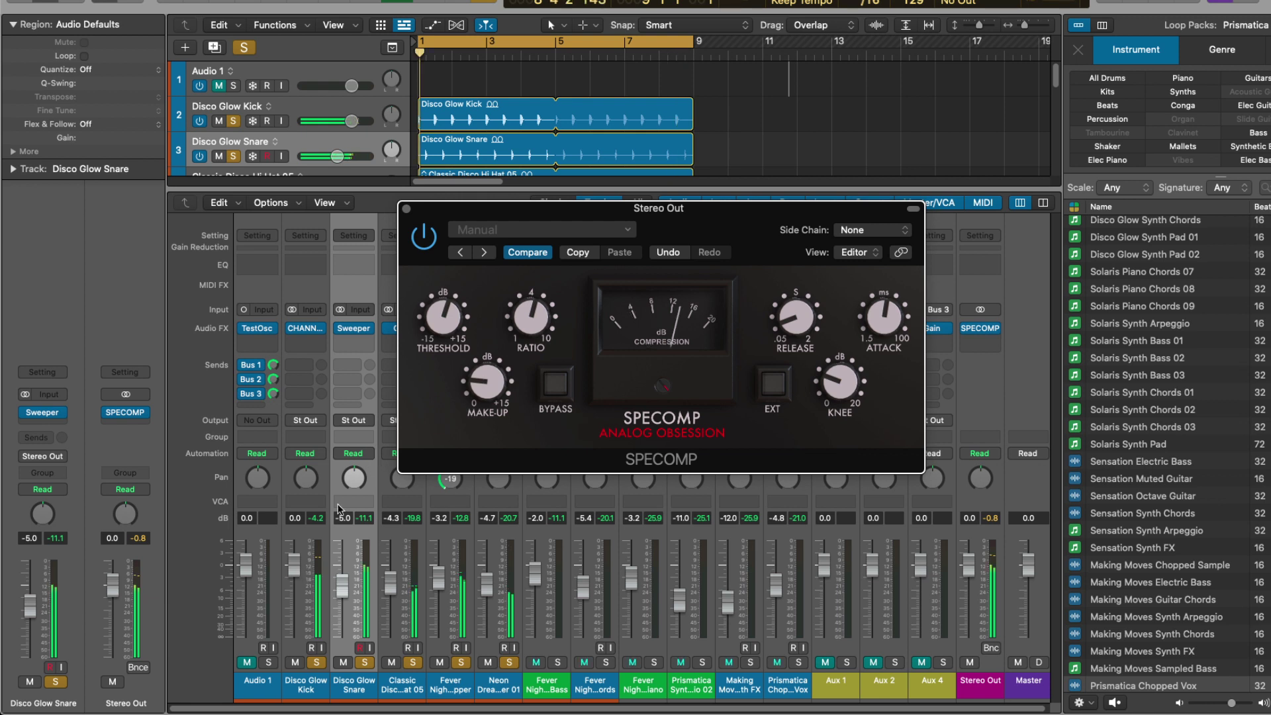
Lower the Disco Glow Kick fader to -4.9 dB and set SPECOMP's threshold to 5.9 dB
mouse_move(295, 563)
left_mouse_down()
mouse_move(294, 604)
mouse_move(294, 585)
left_mouse_up()
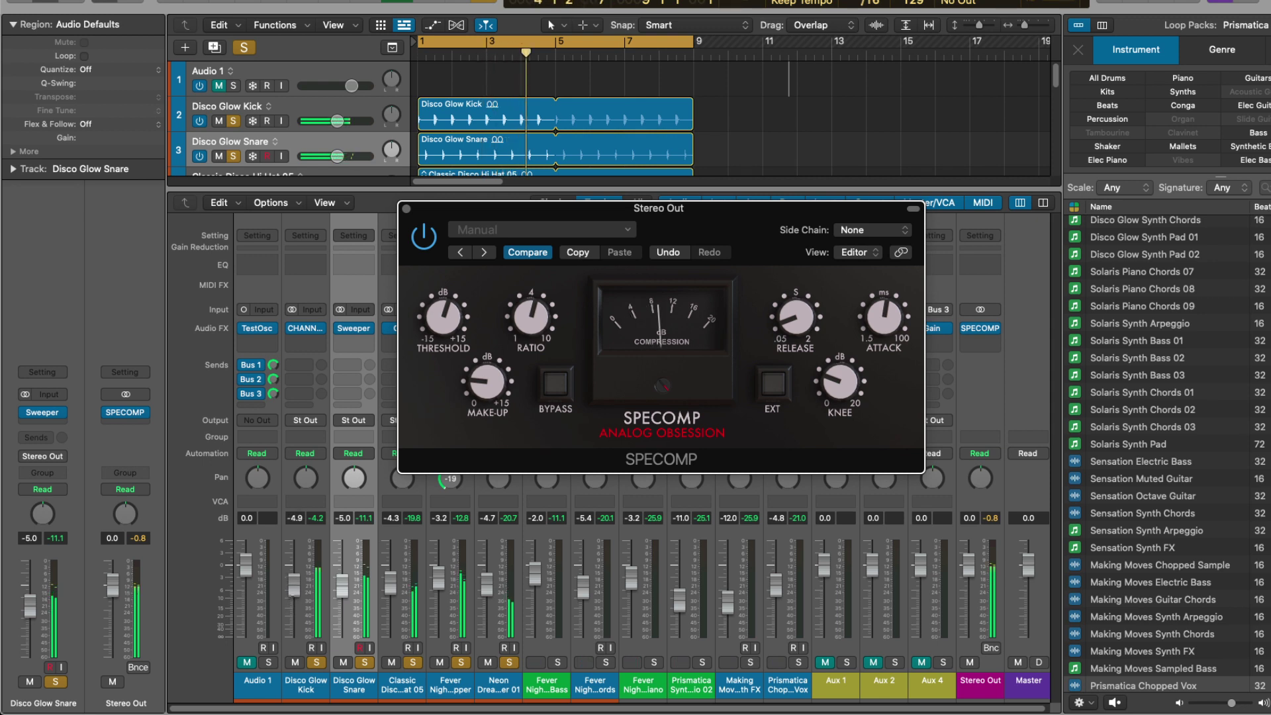
left_click(291, 595)
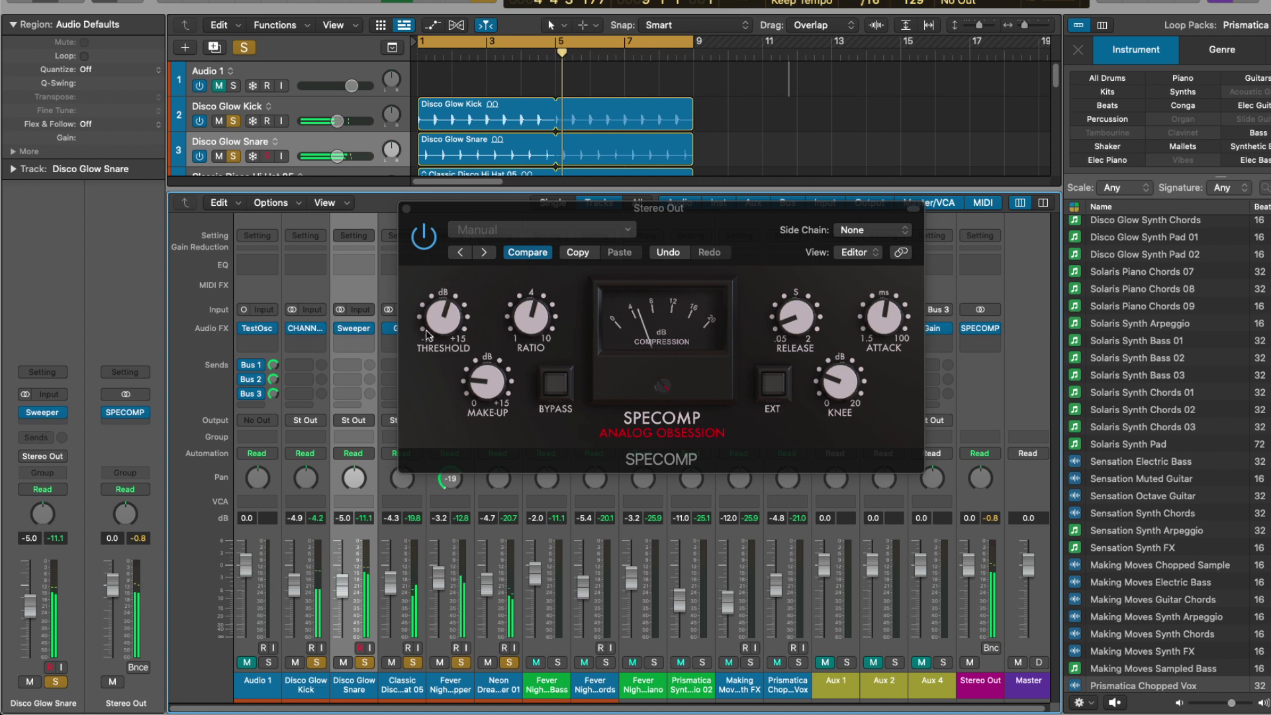
left_click(442, 345)
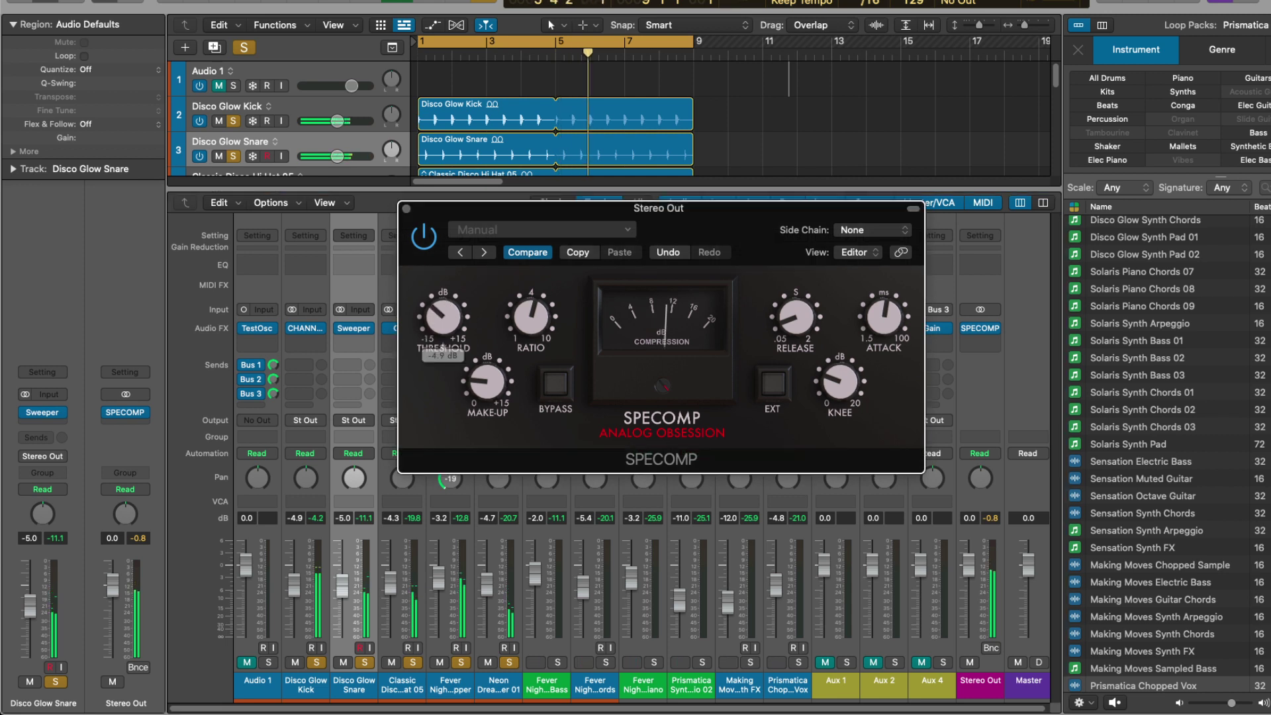
left_click_drag(443, 318, 443, 280)
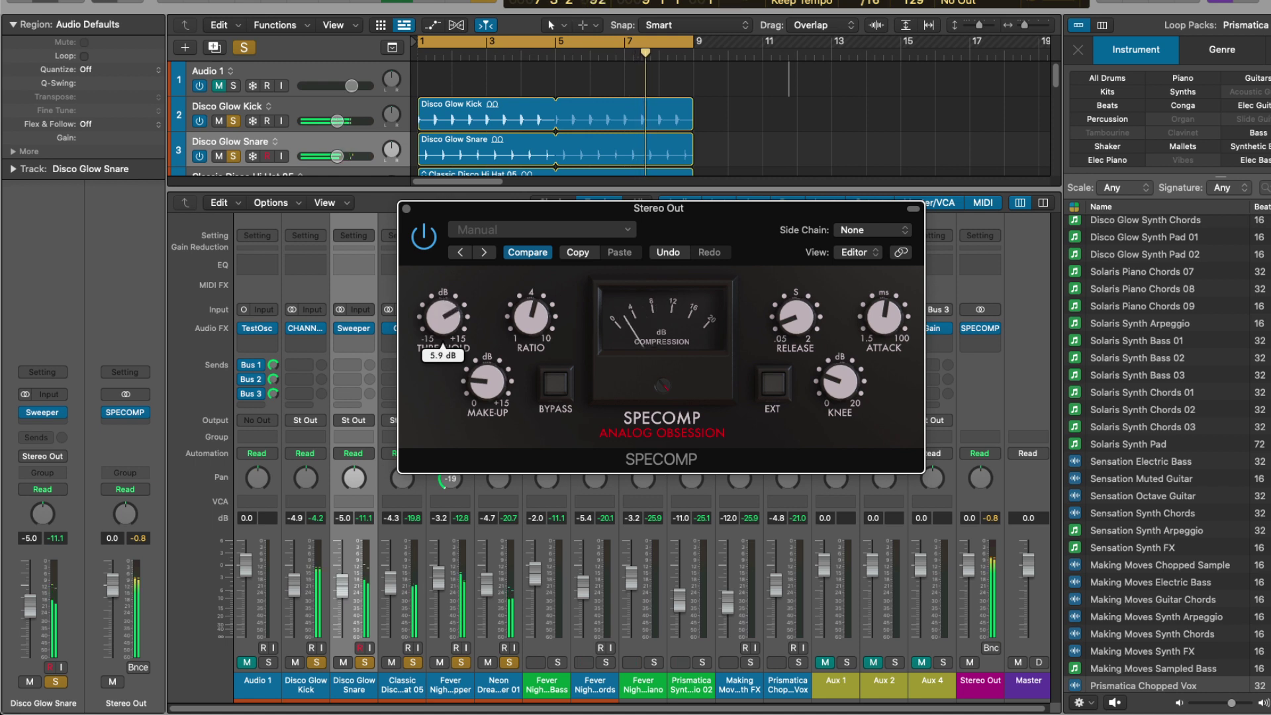
Remove the Disco Glow Kick and Snare from the solo group and lower SPECOMP's threshold to slightly below 0 dB
left_click(317, 662)
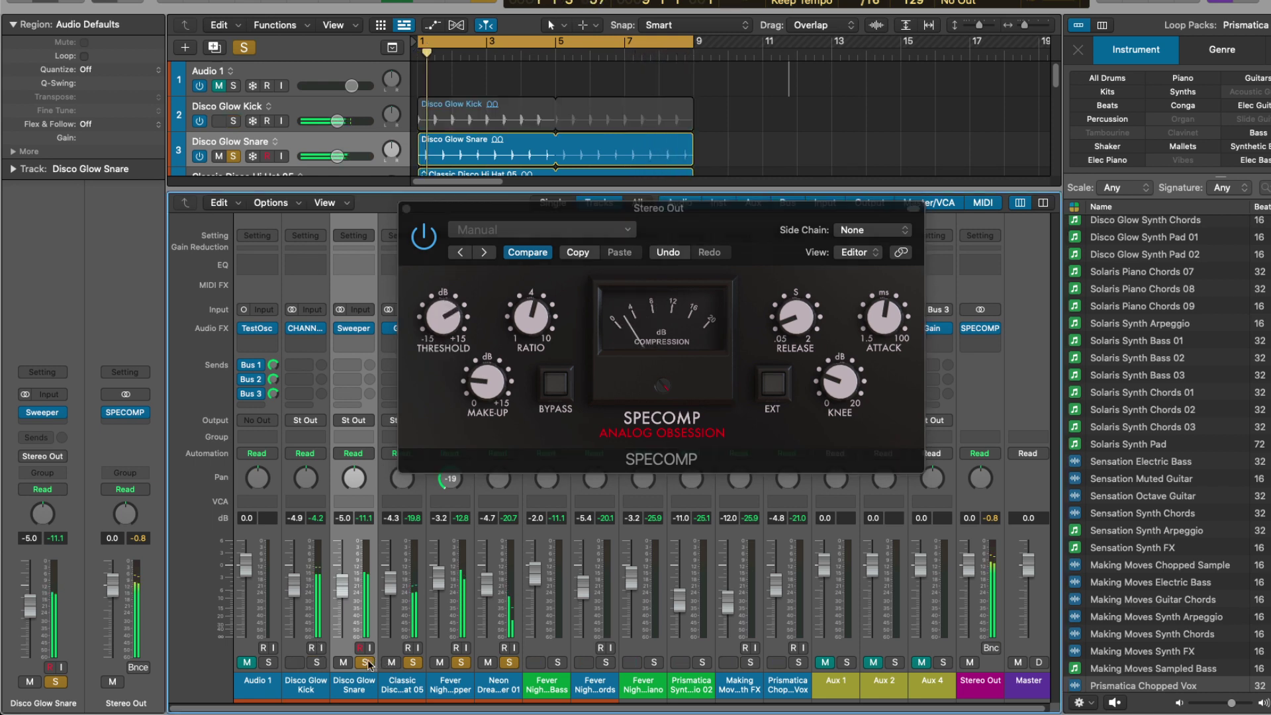
left_click(365, 663)
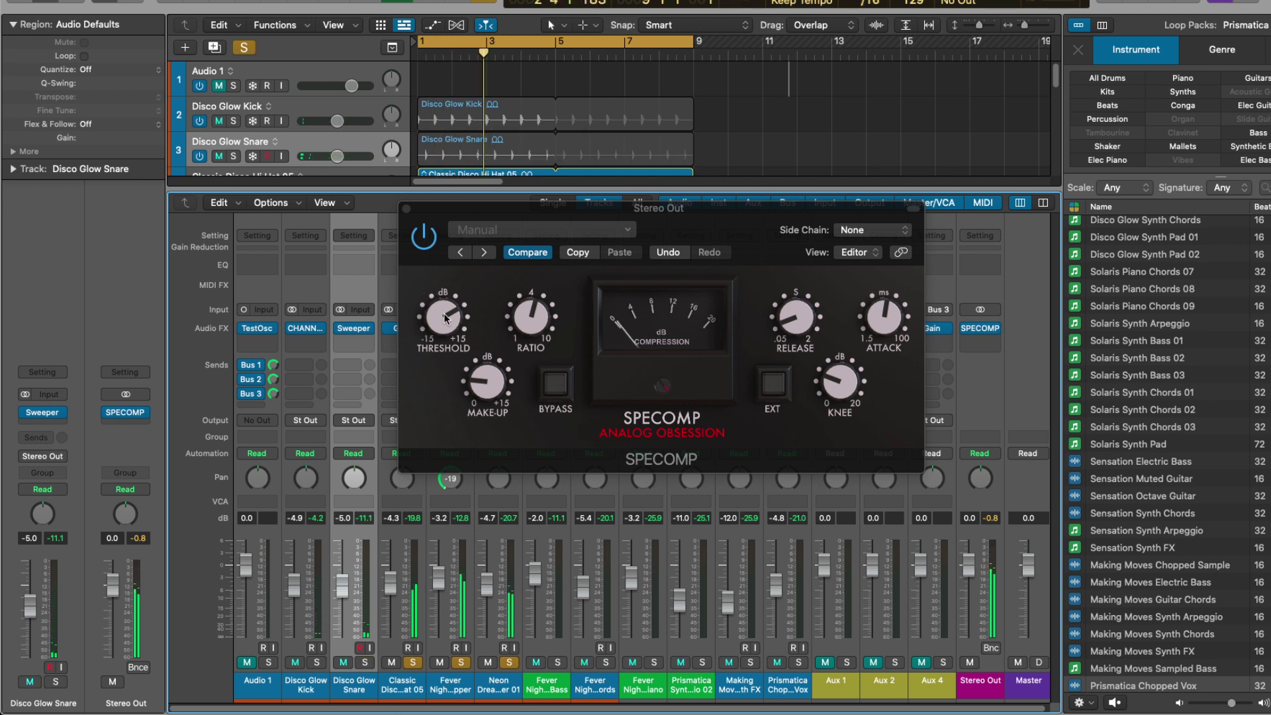
left_click(443, 344)
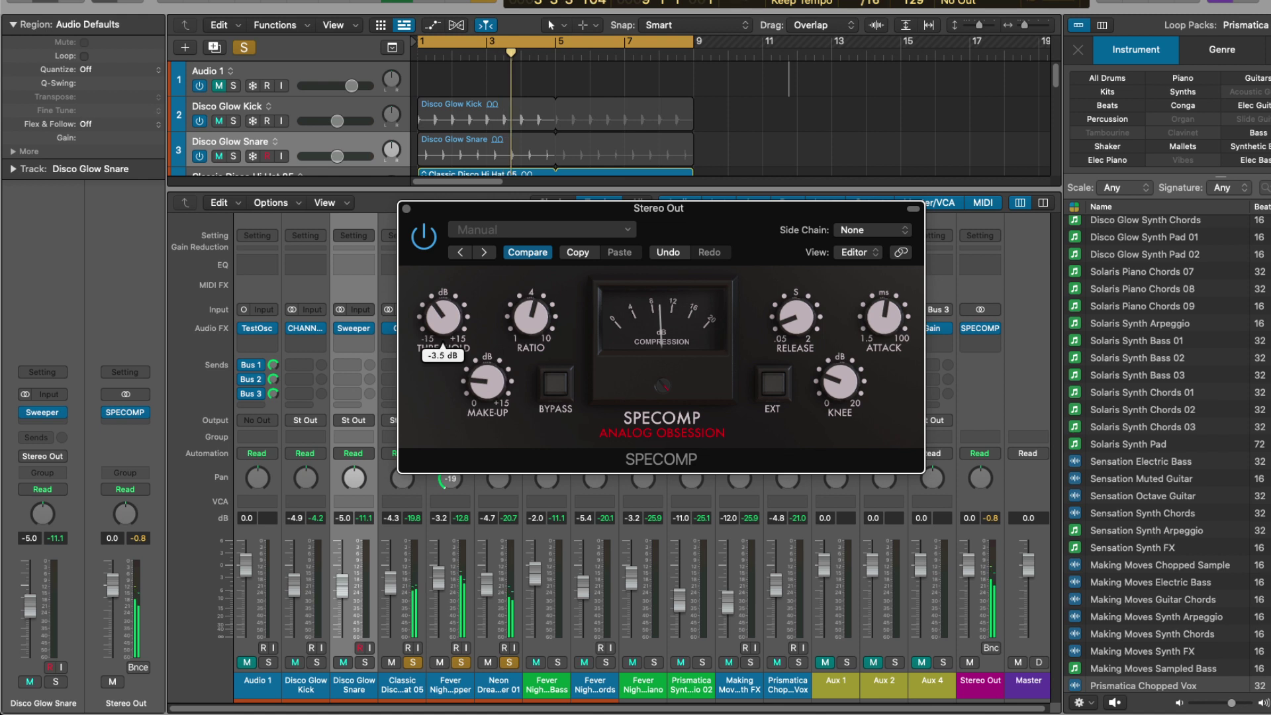
scroll(442, 344, "up", 3)
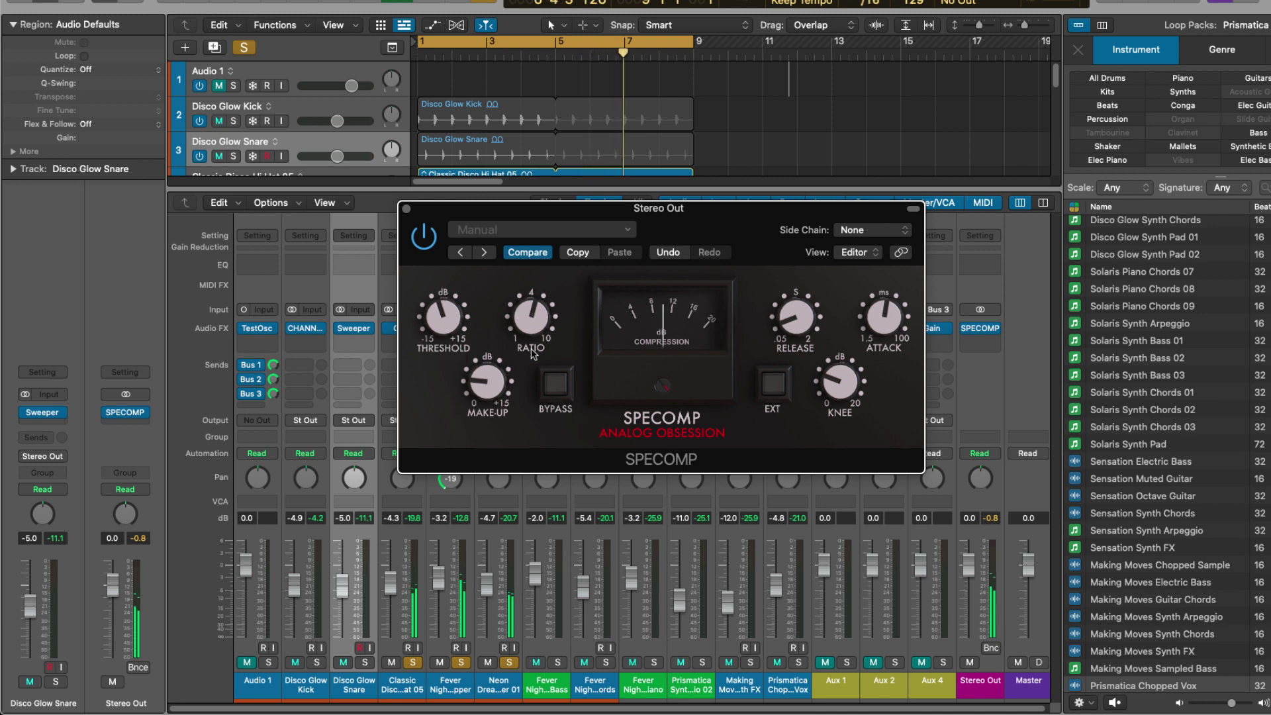
Increase SPECOMP's make-up gain, lengthen its release and shorten the attack to 34.7 ms
left_click_drag(500, 376, 500, 339)
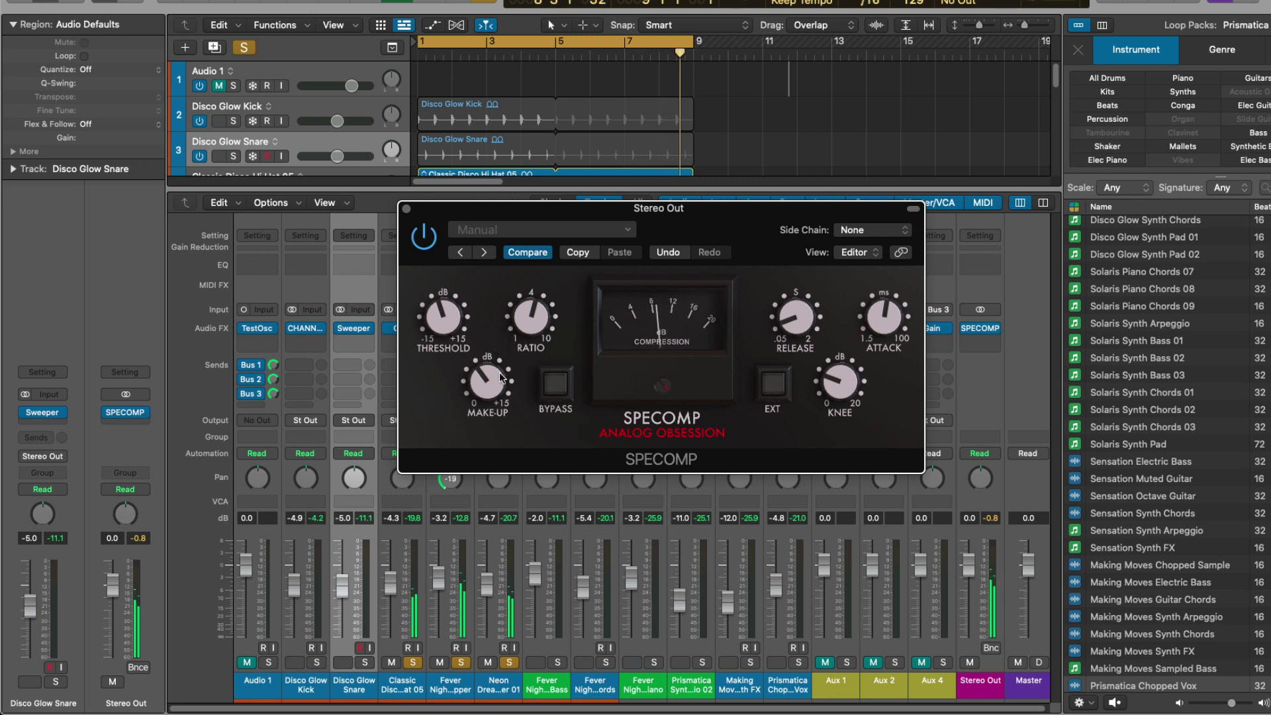
left_click_drag(797, 317, 797, 325)
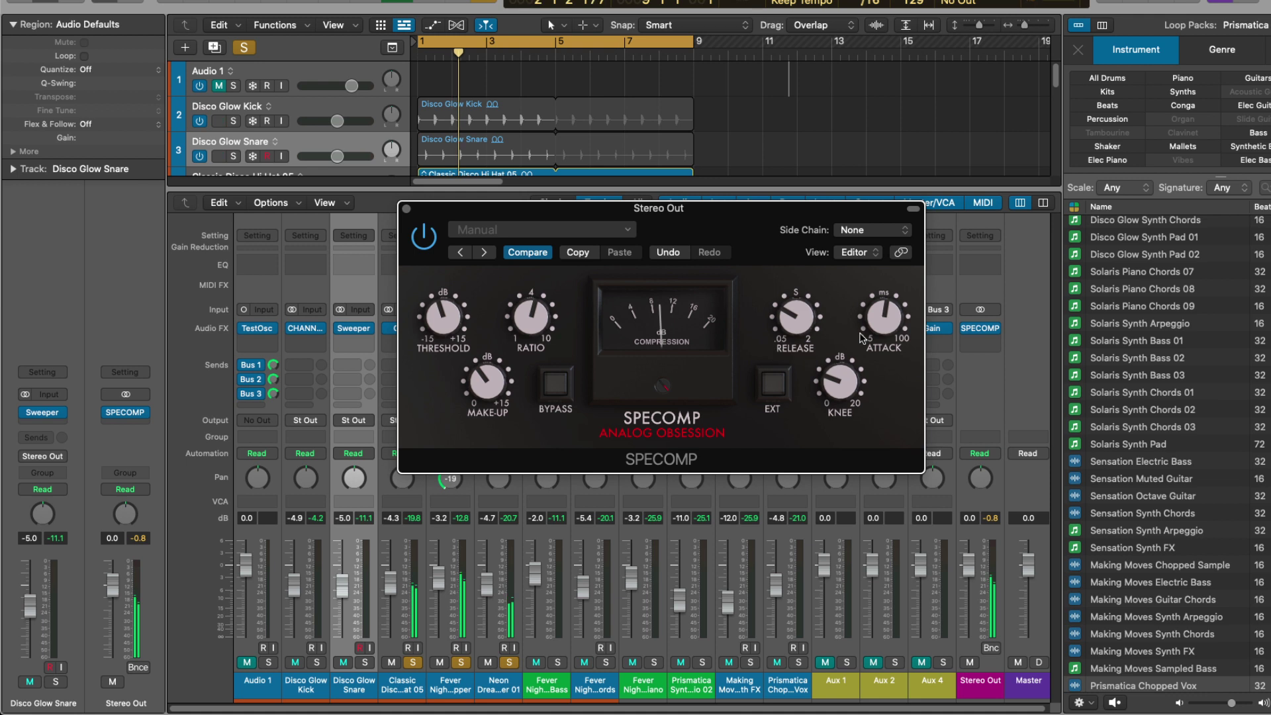
left_click_drag(894, 312, 894, 331)
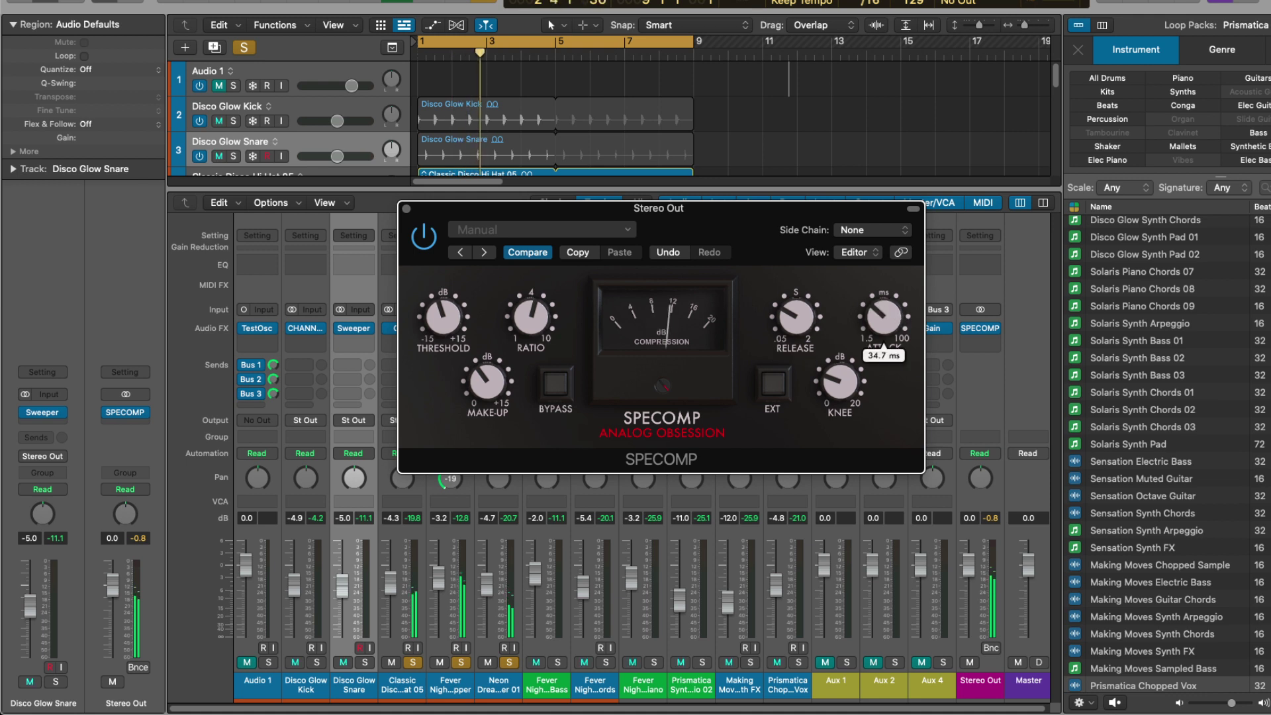
Solo the Disco Glow Kick and Disco Glow Snare again along with the other soloed drum tracks
left_click(317, 663)
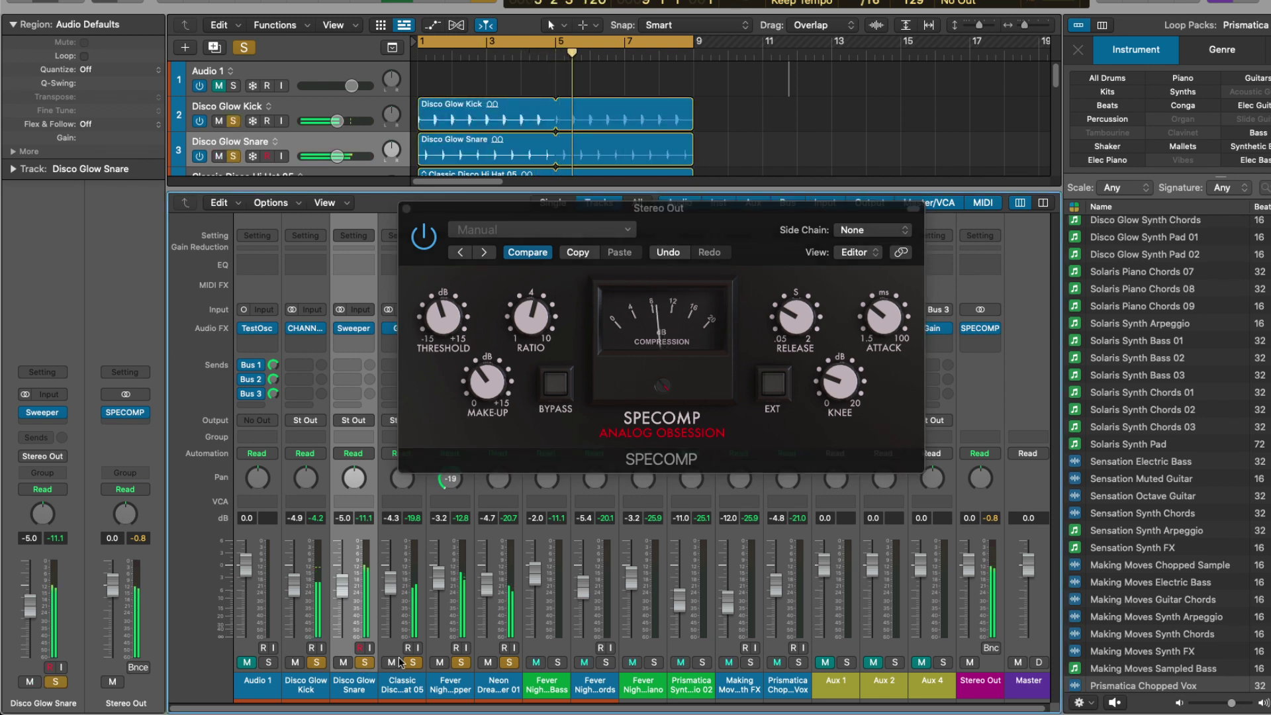
Narrow the solo to Disco Glow Kick and Disco Glow Snare, and raise SPECOMP's threshold while lowering its ratio
left_click(516, 663)
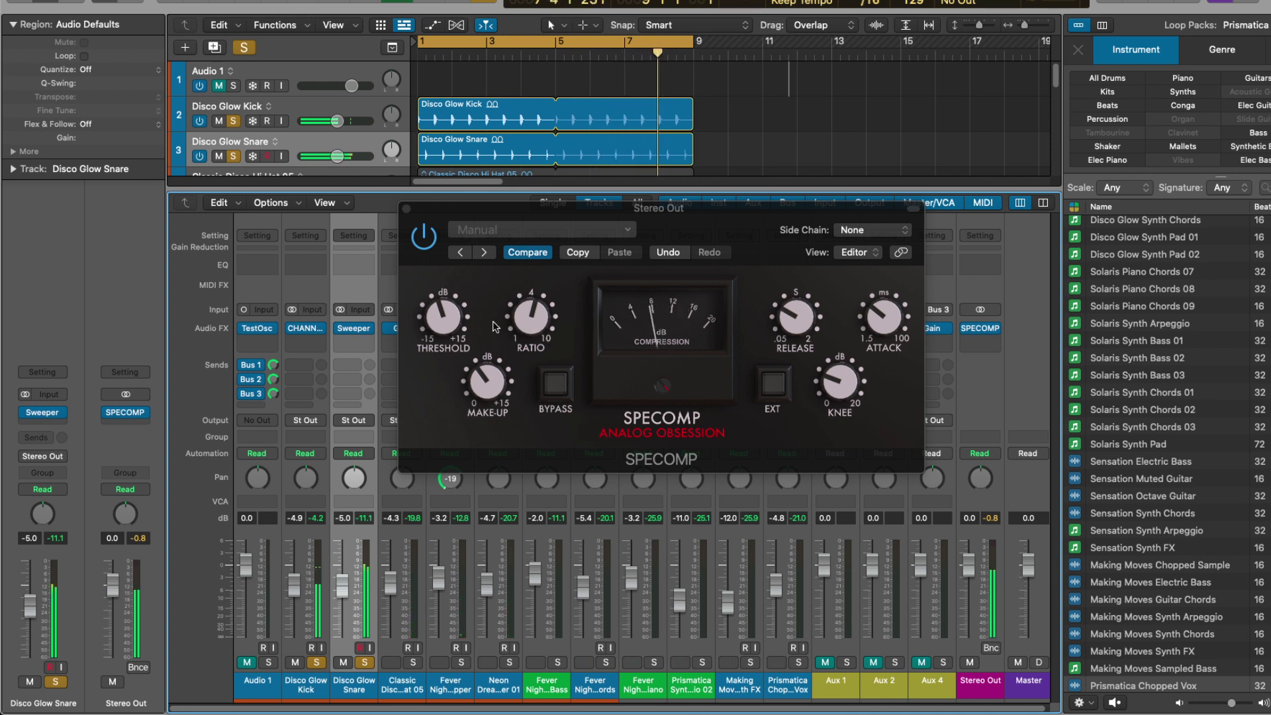
left_click(456, 319)
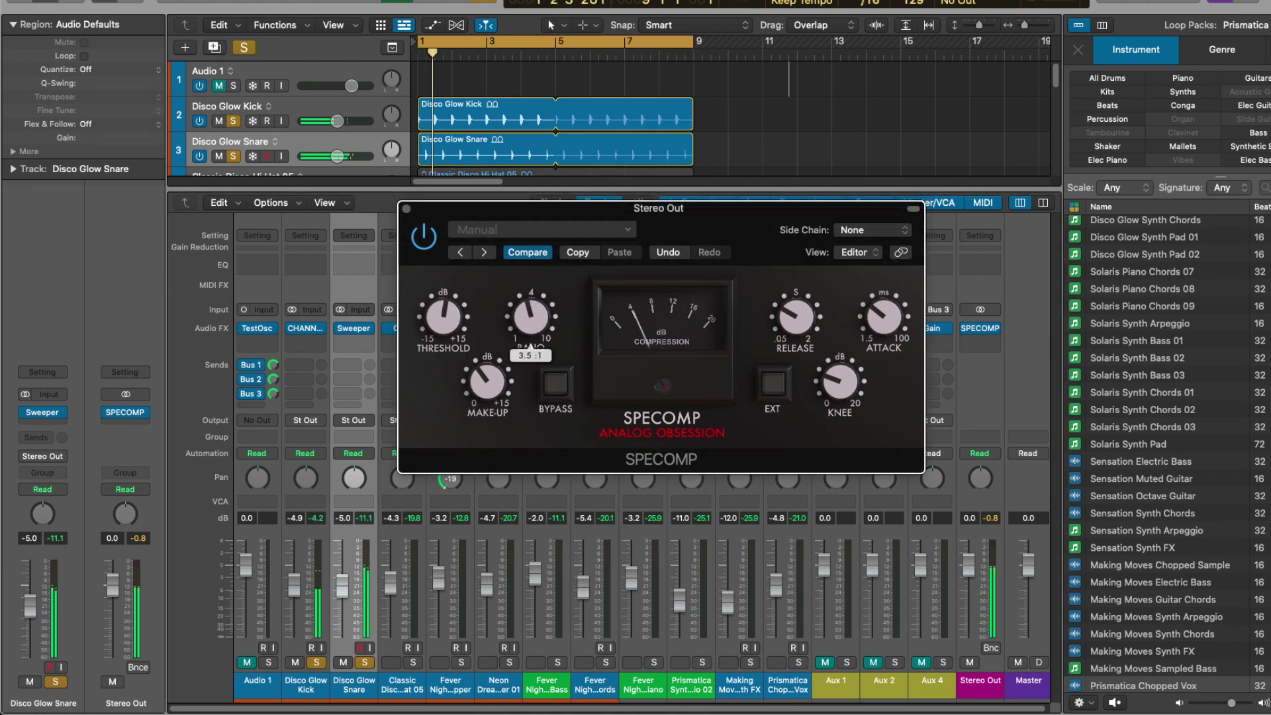
mouse_move(443, 316)
left_mouse_down()
mouse_move(443, 292)
mouse_move(443, 304)
left_mouse_up()
Reduce SPECOMP's make-up gain to 2.6 dB, and set the attack to 1.5 ms with a shorter release
left_click_drag(487, 382, 487, 398)
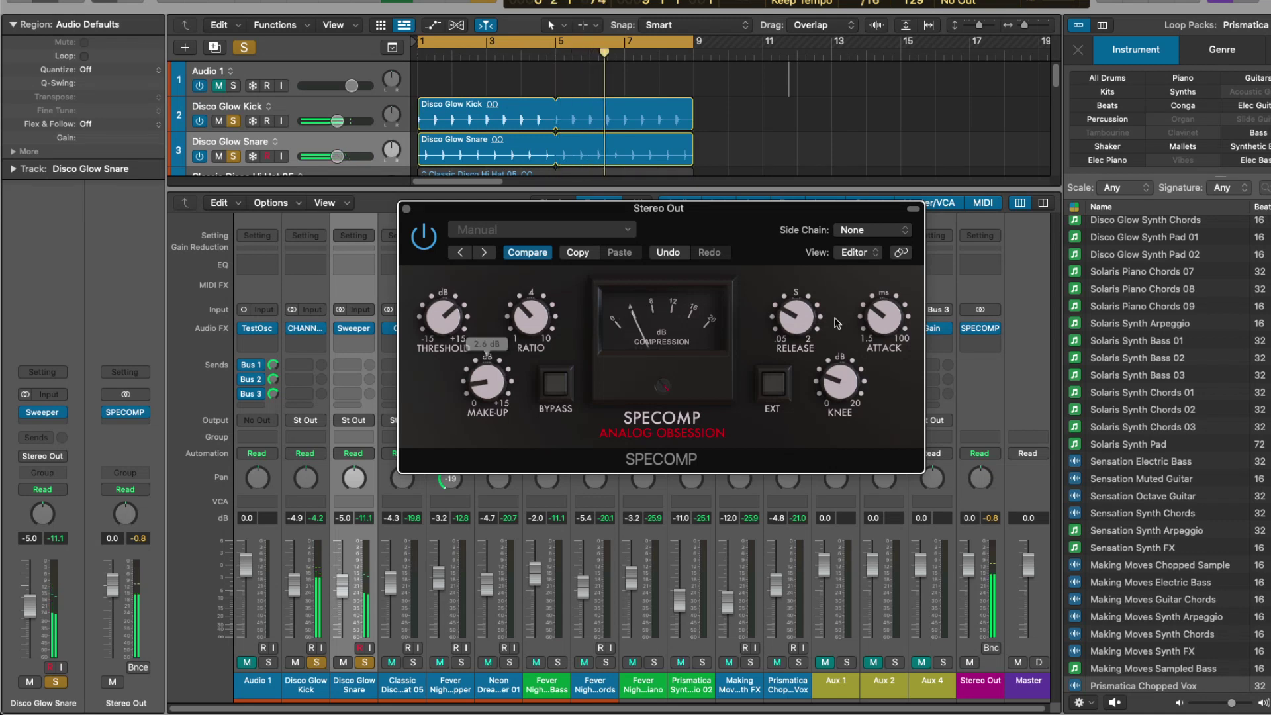
left_click_drag(884, 318, 884, 351)
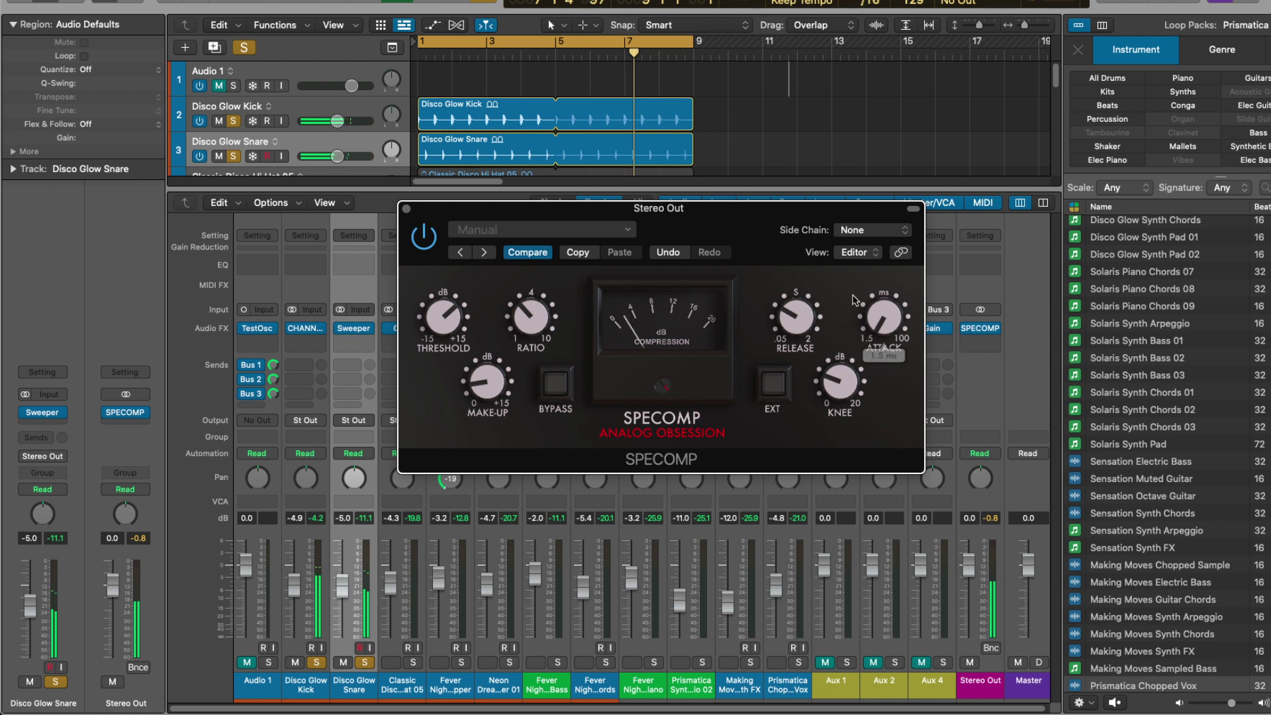
left_click_drag(796, 318, 797, 317)
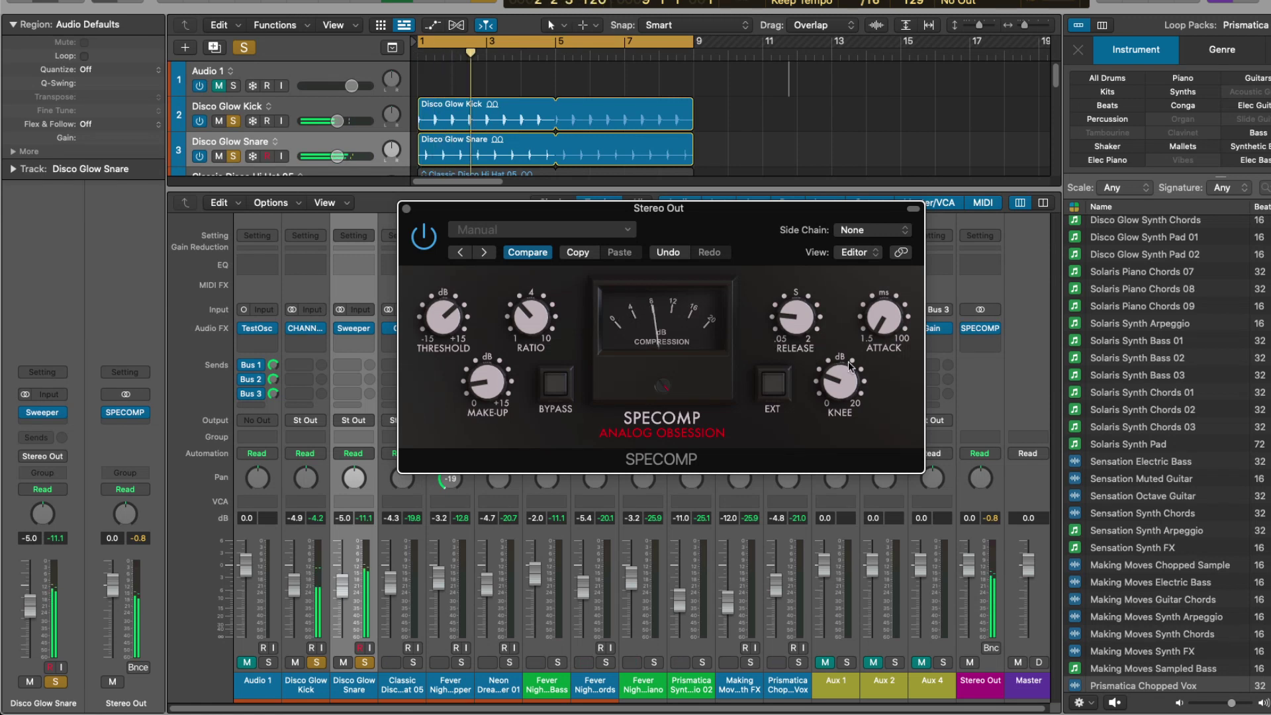
Test SPECOMP's knee at 20 dB, settle it somewhat lower, and raise the make-up gain
mouse_move(840, 358)
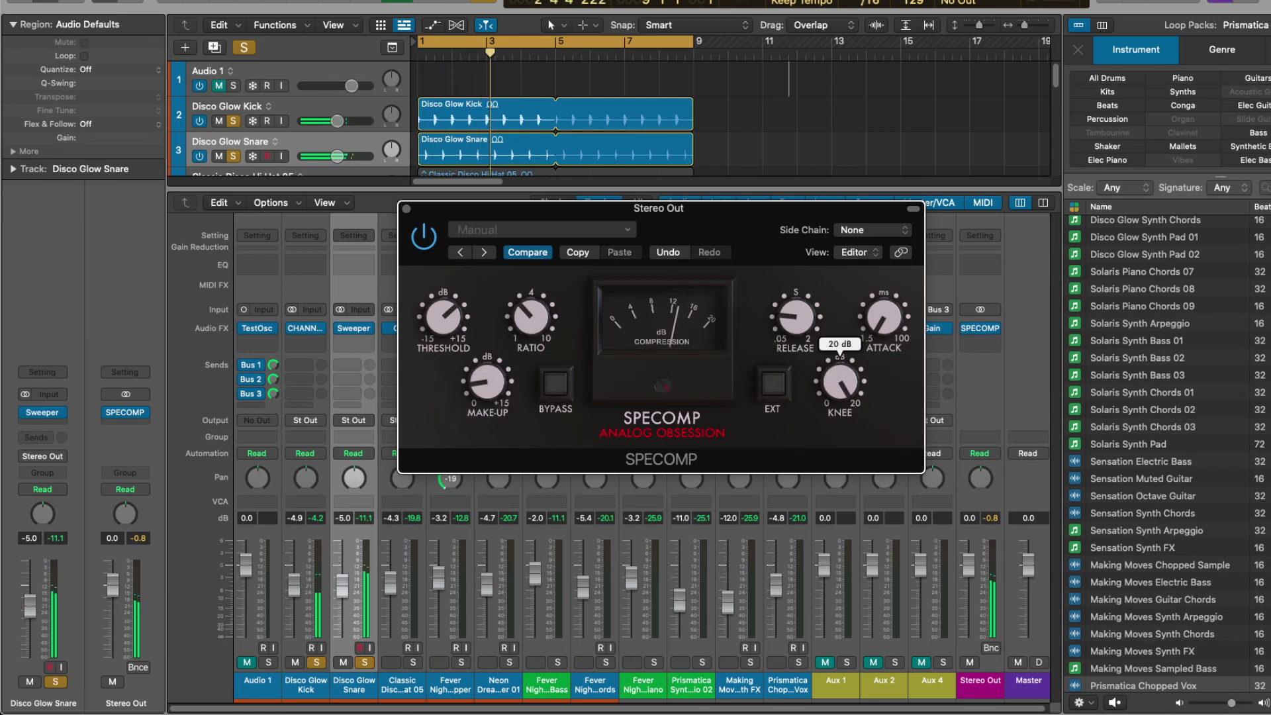
left_click_drag(839, 382, 840, 428)
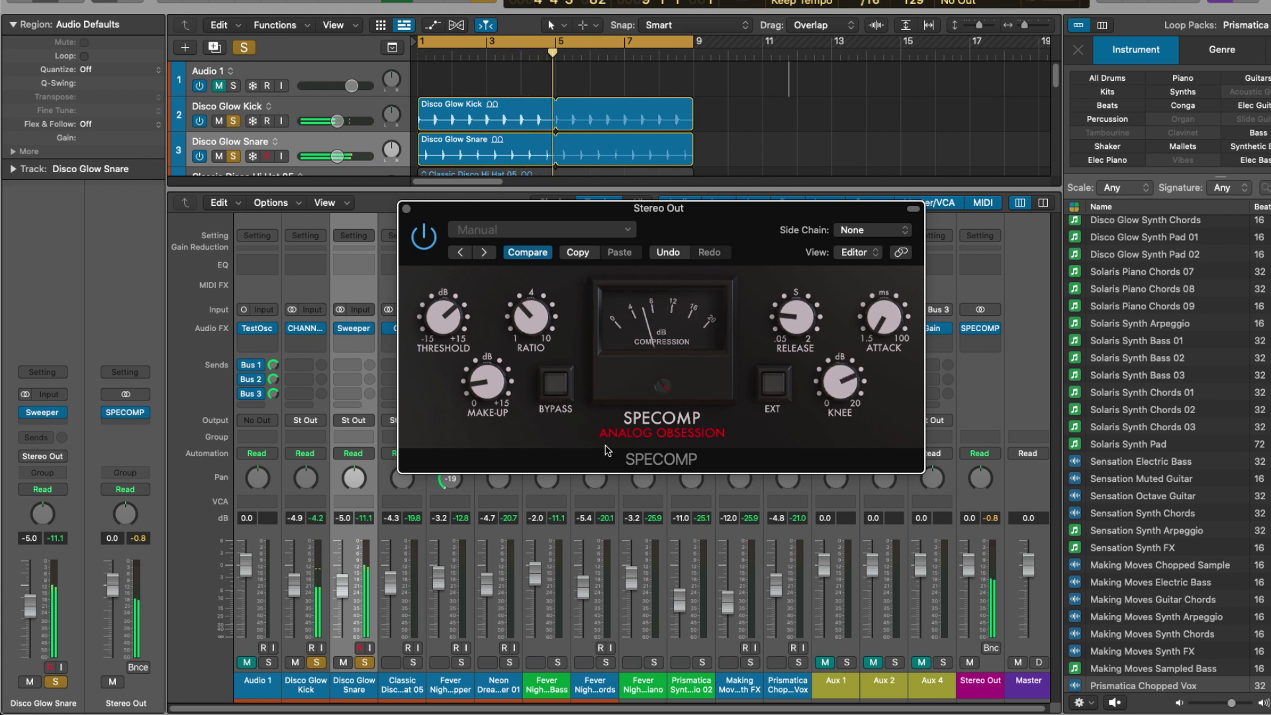
left_click_drag(487, 382, 488, 363)
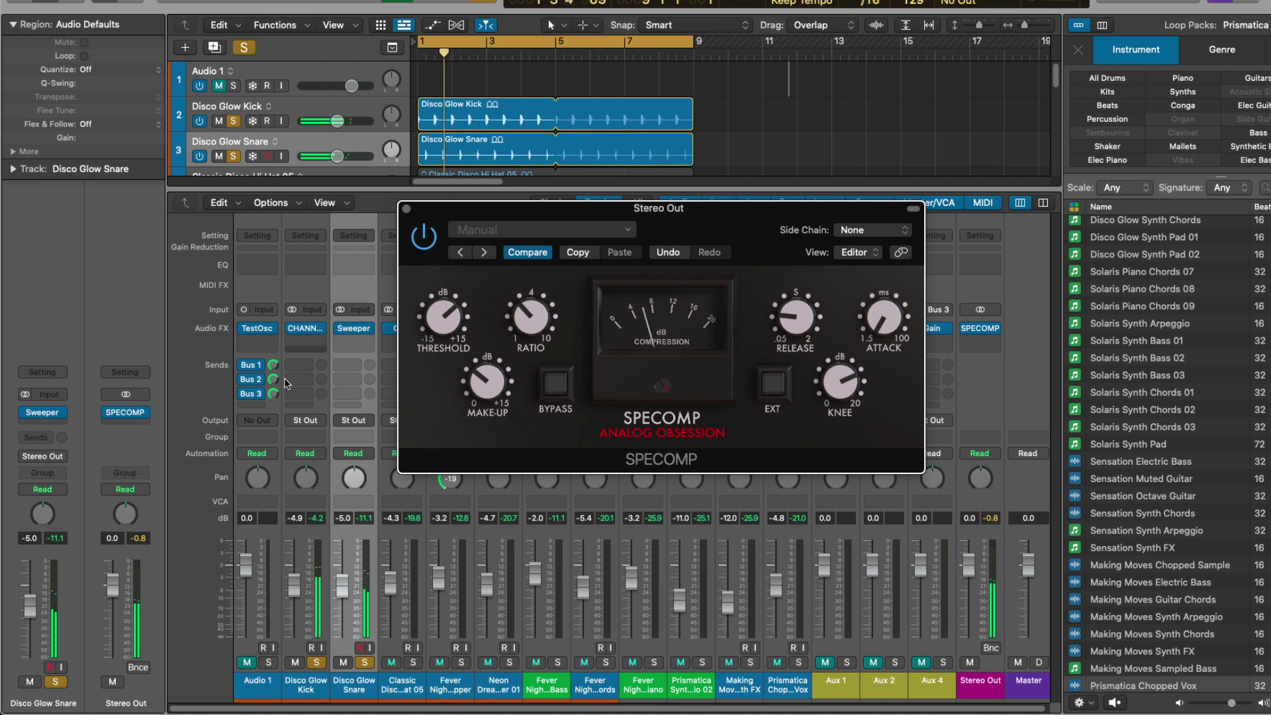
Leave only Disco Glow Snare soloed, and lower SPECOMP's threshold with the make-up gain raised to 15.0 dB
left_click(316, 664)
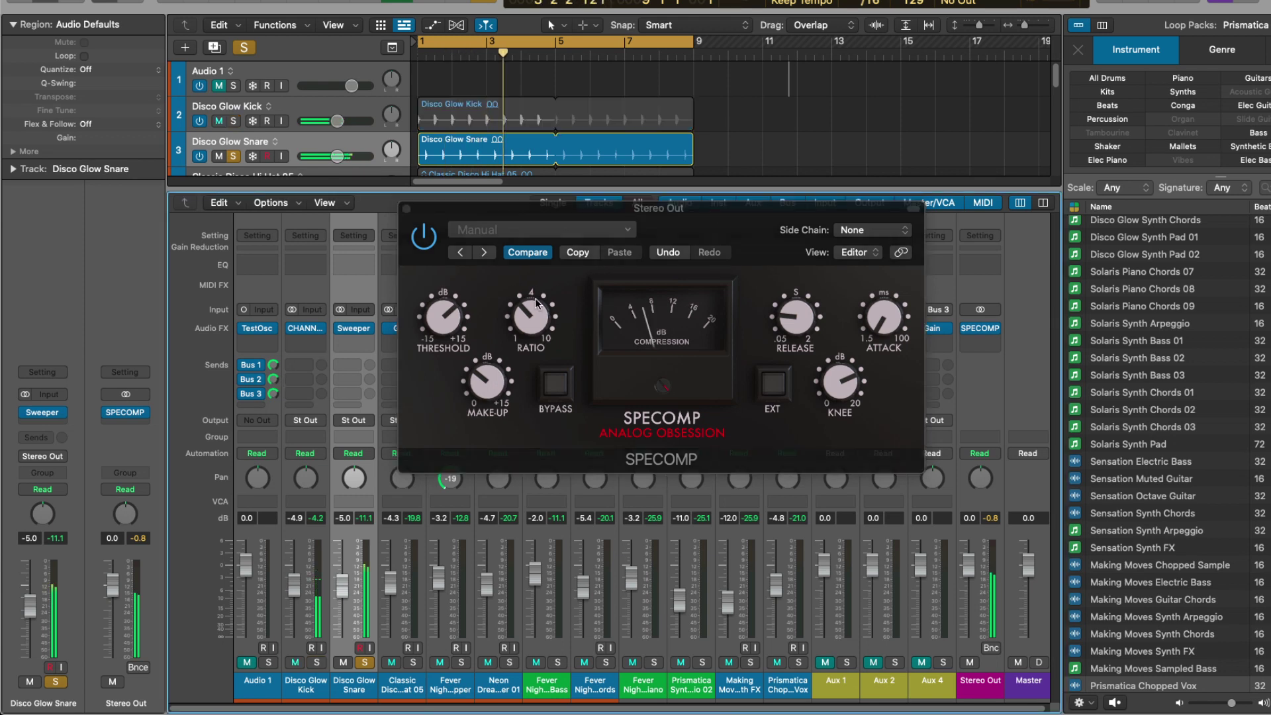
left_click(441, 316)
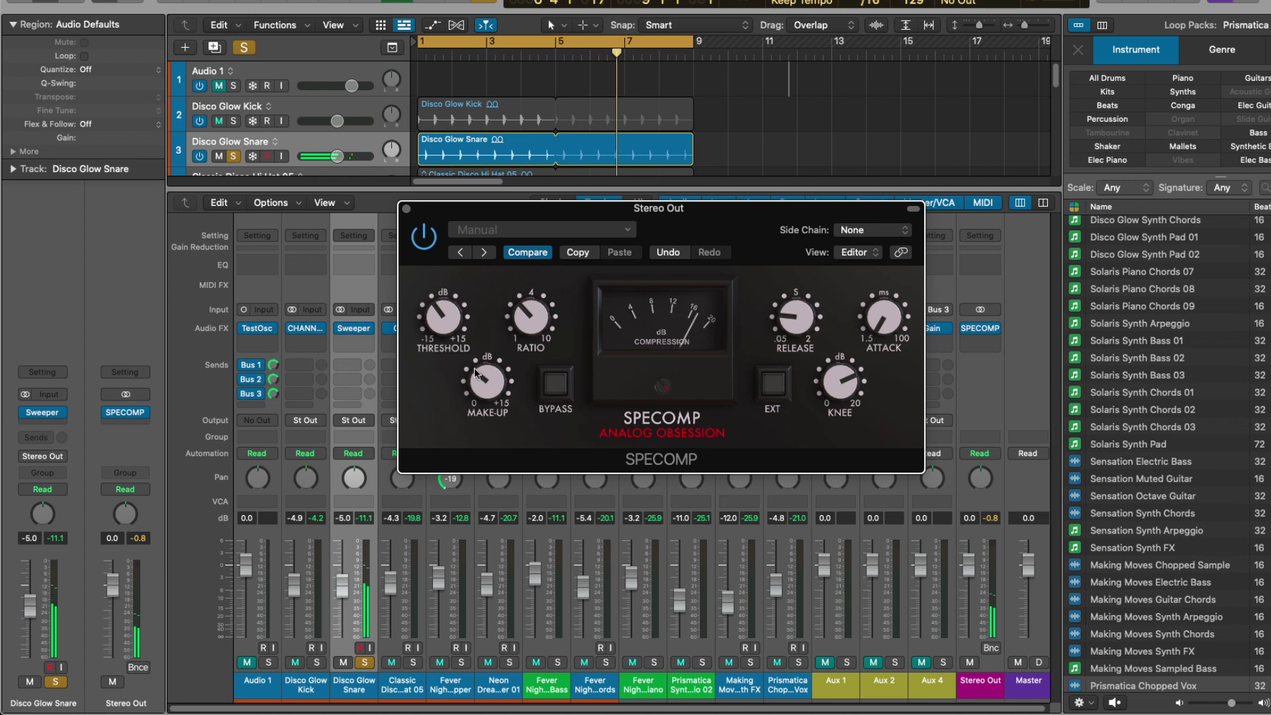
left_click_drag(475, 372, 475, 311)
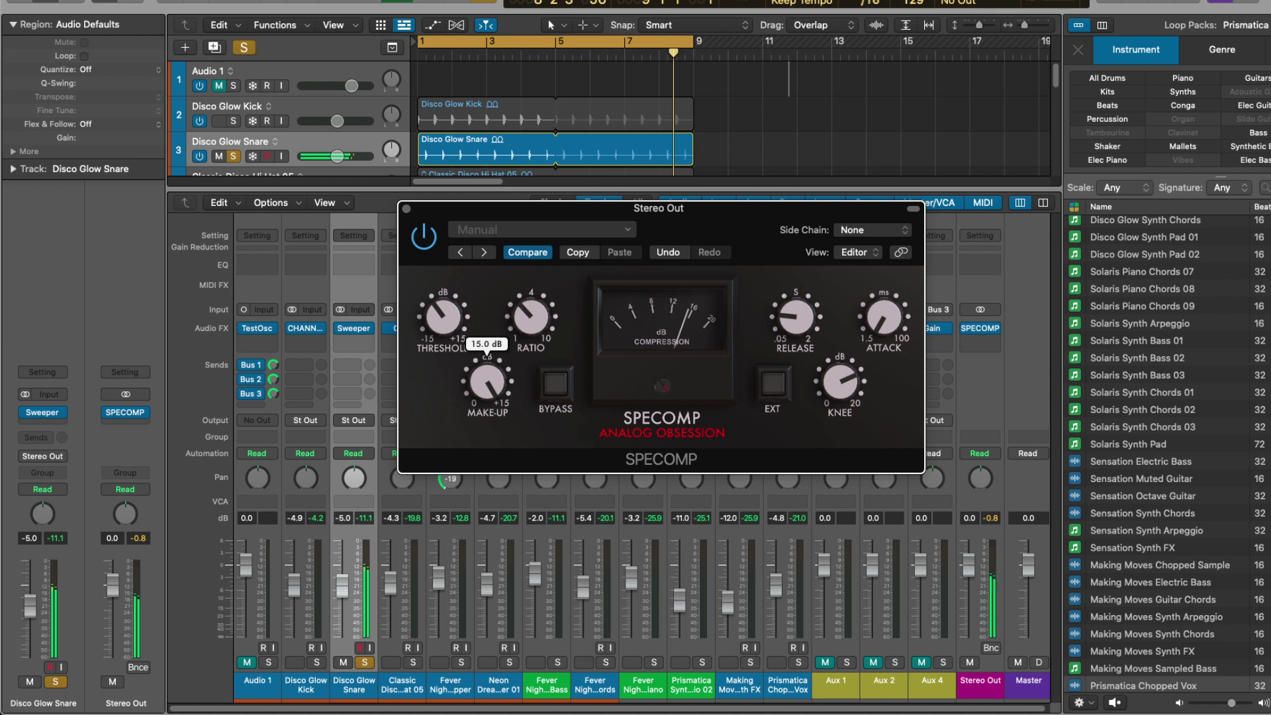
Shorten SPECOMP's release to the minimum of 50, widen the knee, and try the small control below the meter at 48 %
left_click_drag(796, 318, 796, 354)
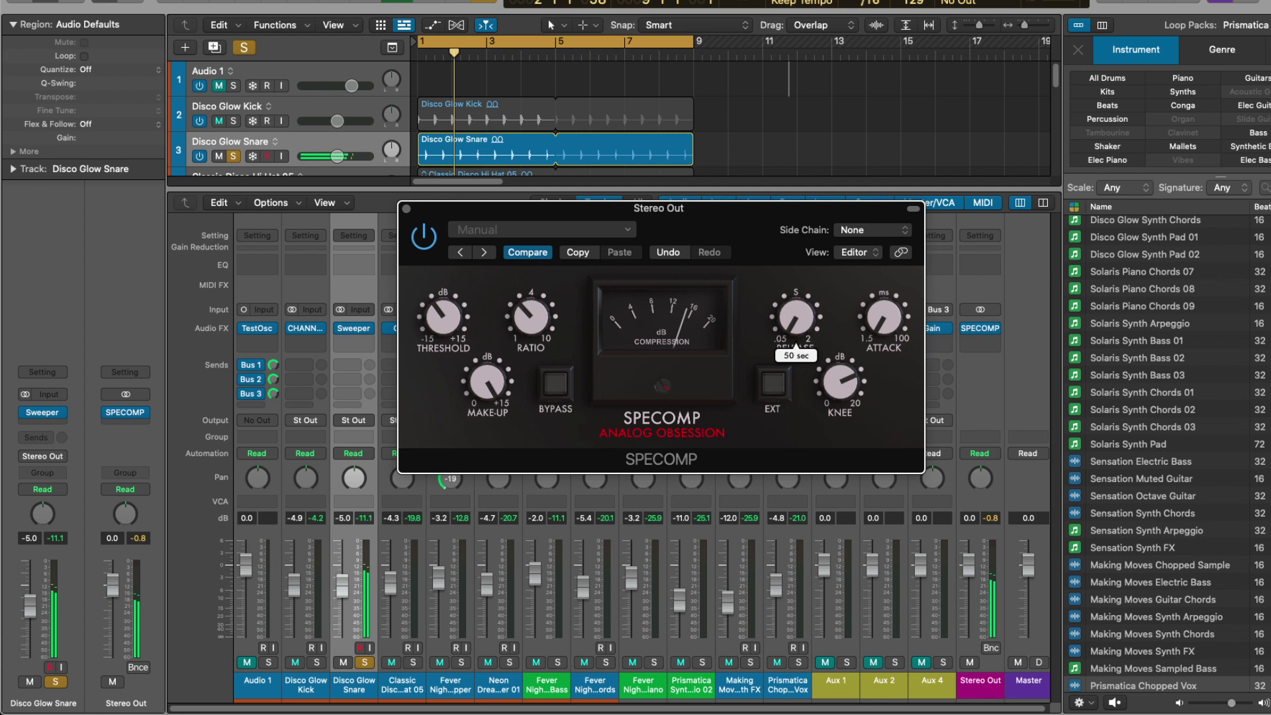
left_click_drag(841, 383, 841, 351)
left_click_drag(663, 386, 663, 420)
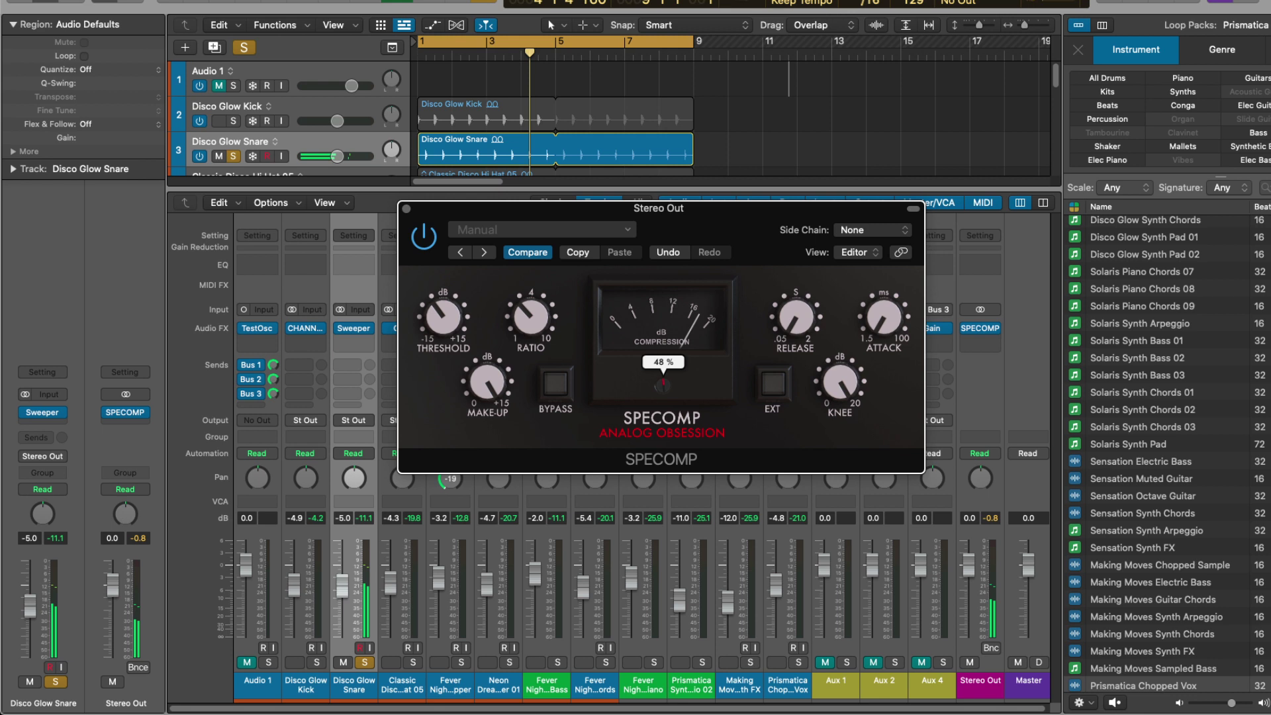
left_click_drag(663, 386, 662, 391)
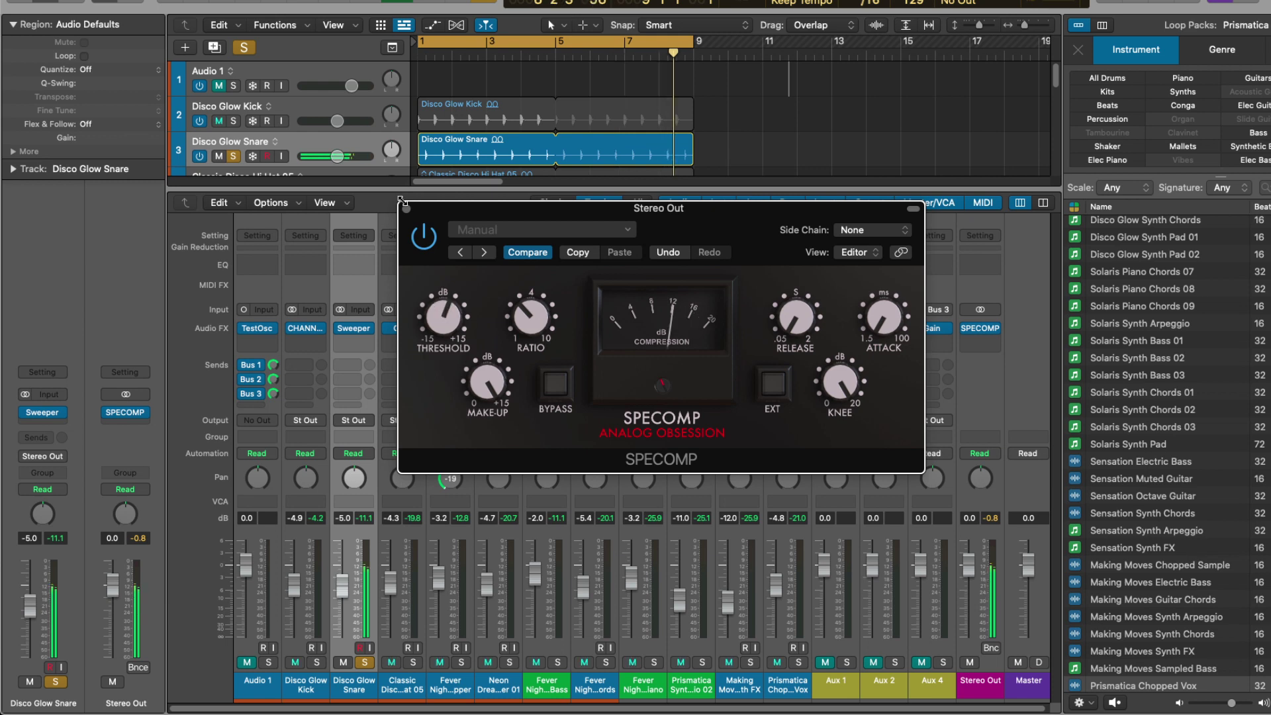
Lengthen SPECOMP's release, trying 913, and switch the plug-in off and on before and after to compare the snare sound
left_click(419, 233)
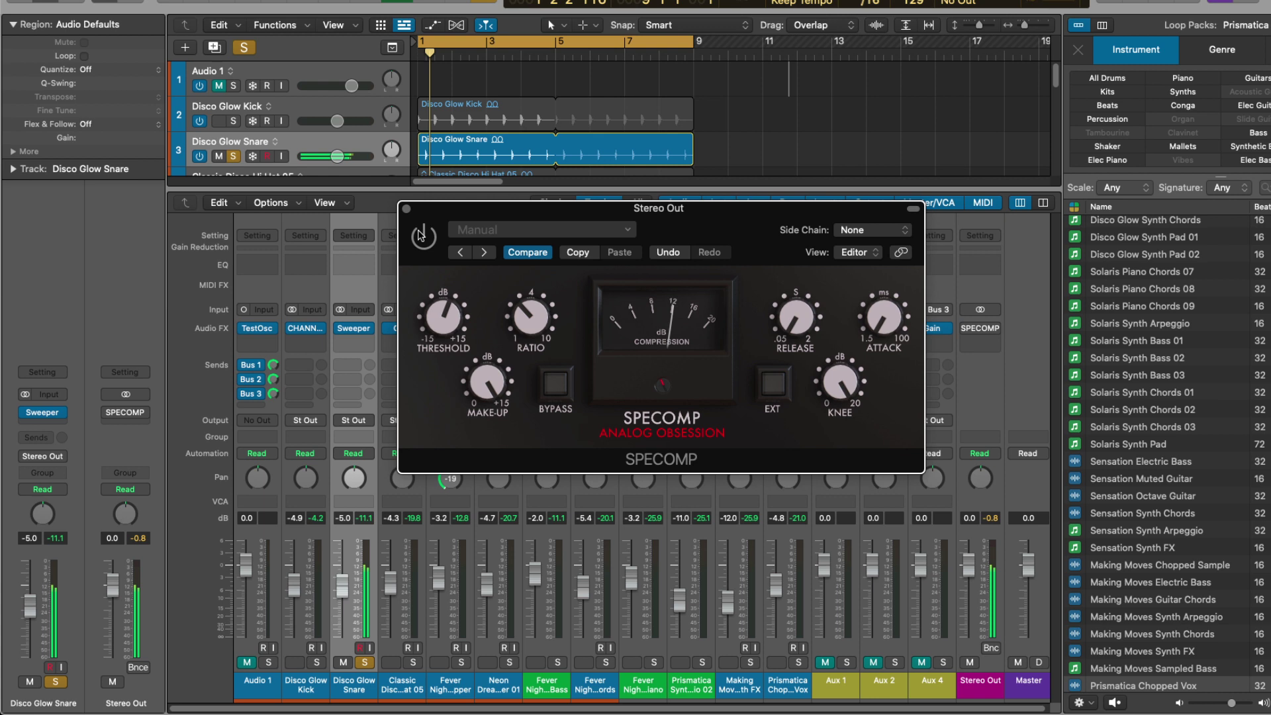
left_click(419, 233)
mouse_move(795, 345)
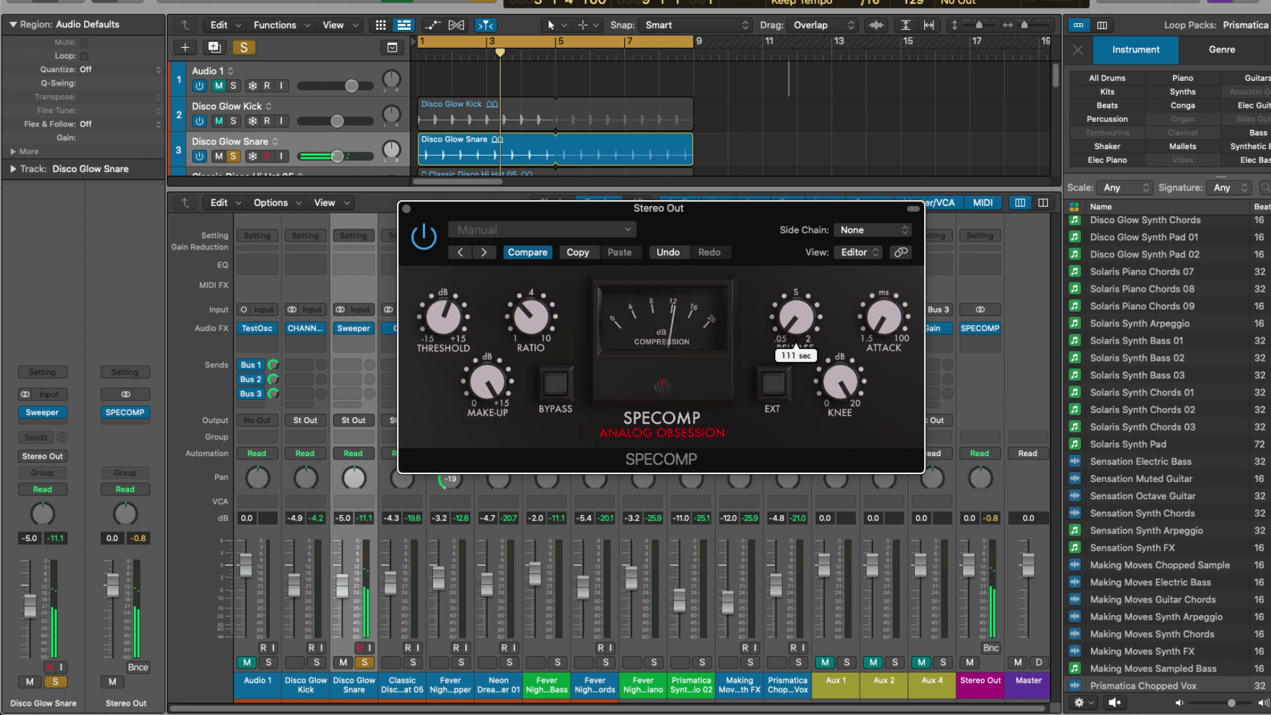
left_click_drag(796, 318, 796, 258)
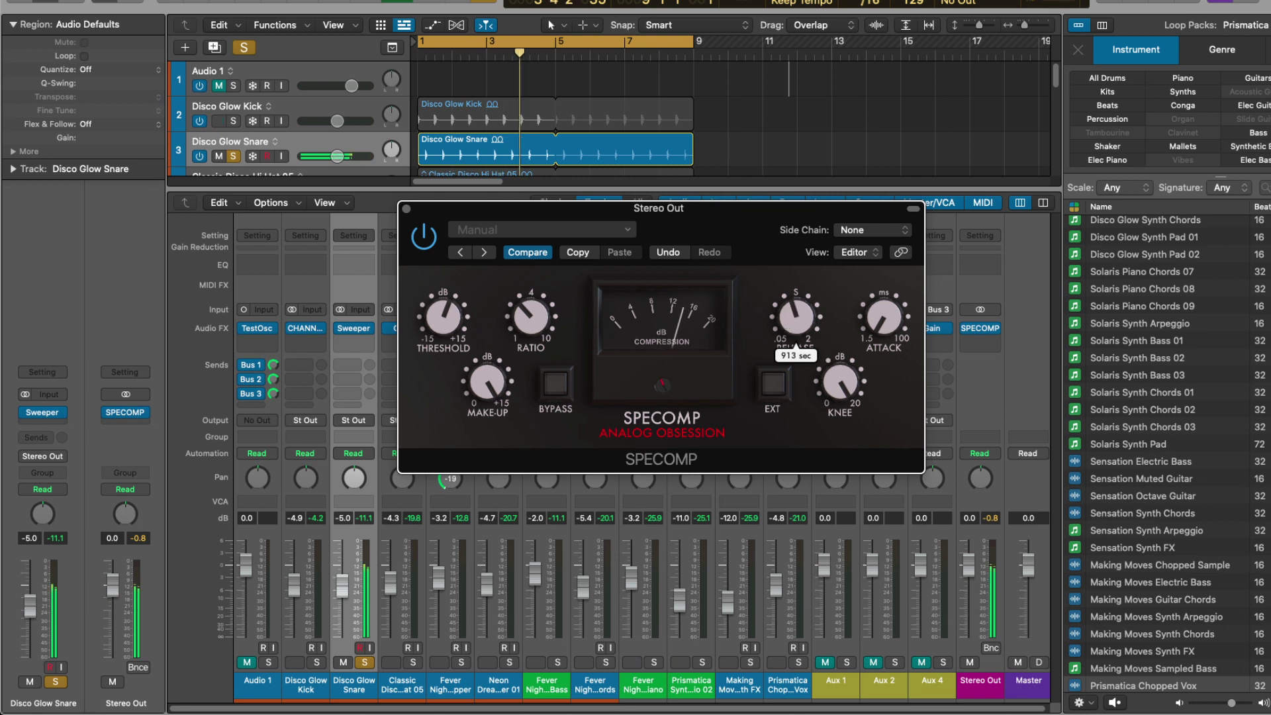
left_click(423, 236)
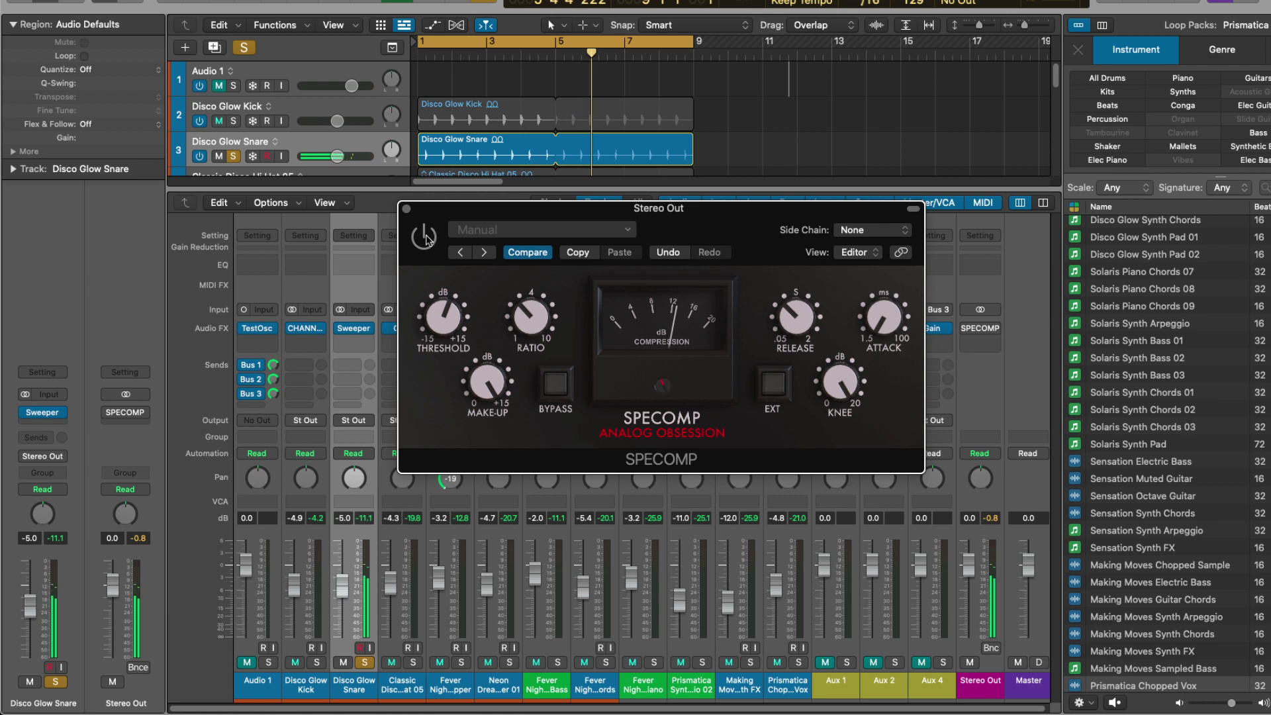
left_click(424, 237)
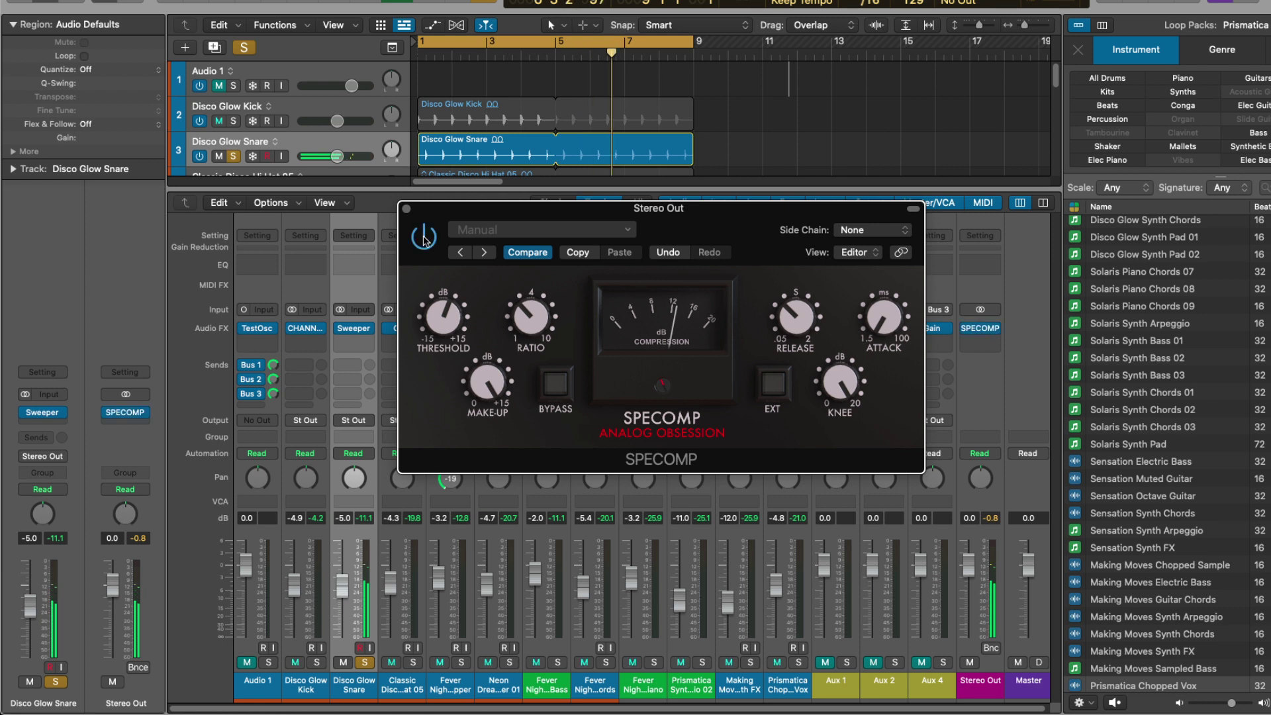